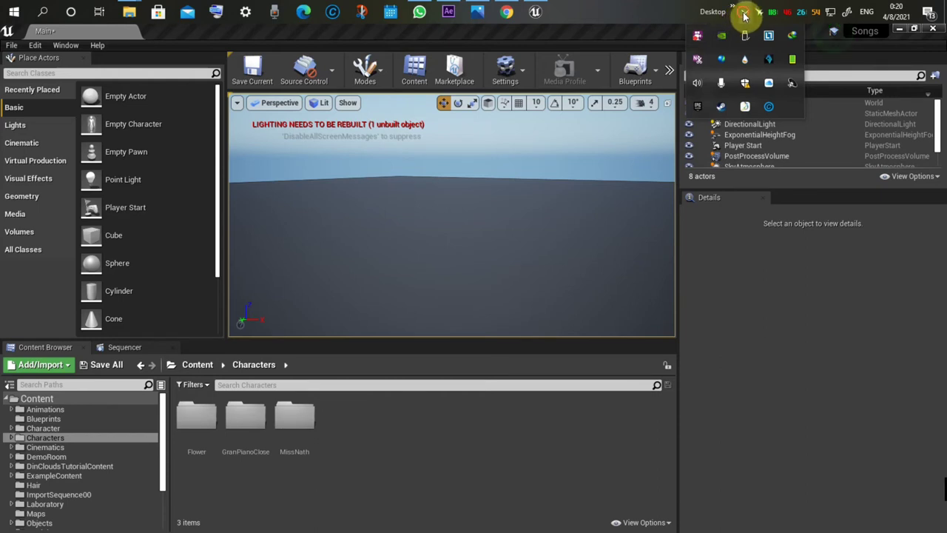
left_click(744, 14)
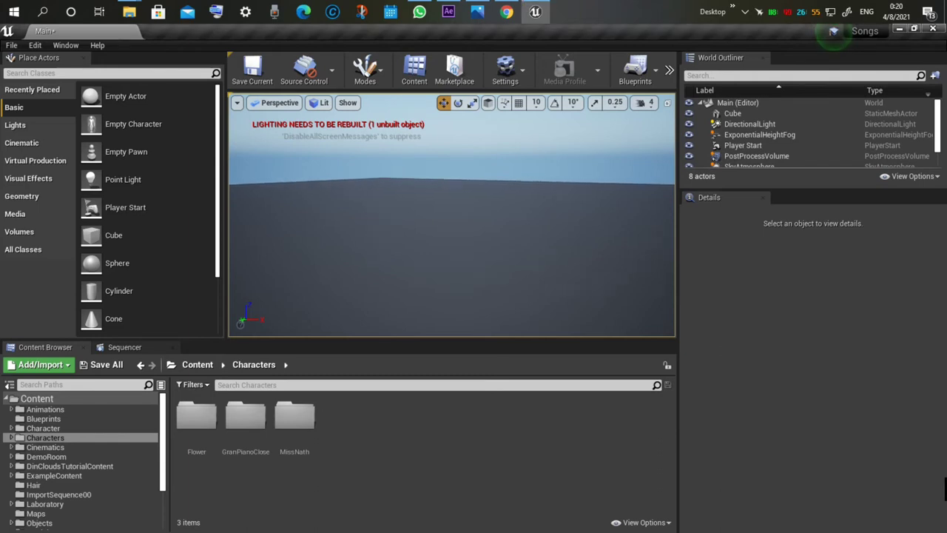
mouse_move(384, 225)
right_mouse_down()
mouse_move(407, 226)
mouse_move(384, 226)
mouse_move(385, 216)
mouse_move(376, 231)
right_mouse_up()
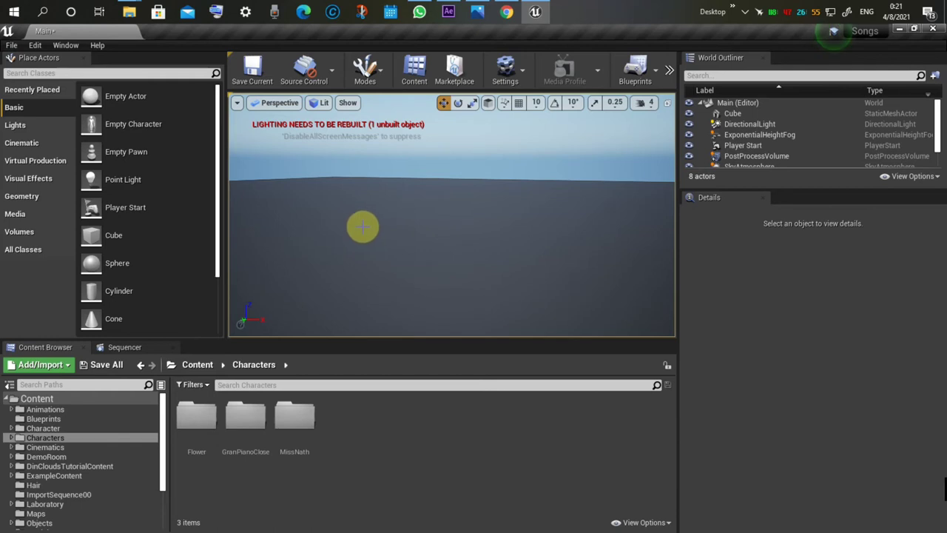
mouse_move(356, 226)
right_mouse_down()
mouse_move(325, 226)
mouse_move(355, 225)
right_mouse_up()
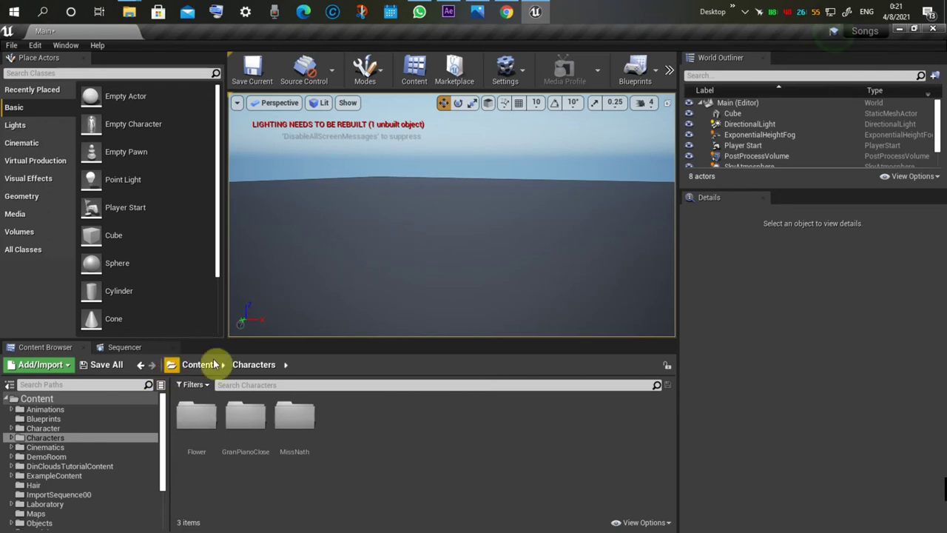
mouse_move(422, 228)
right_mouse_down()
mouse_move(435, 221)
mouse_move(419, 228)
right_mouse_up()
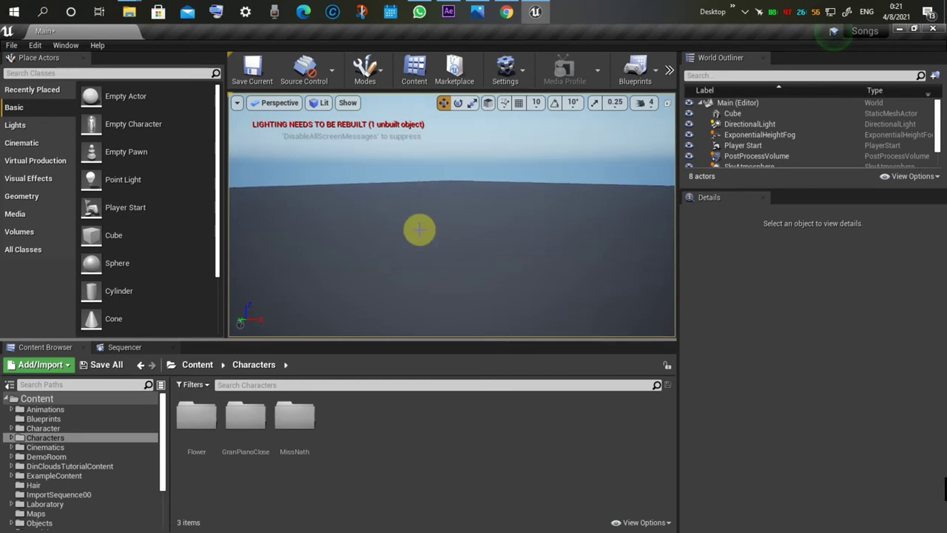
Place the MissNathV00 skeletal mesh from the Characters/MissNath content folder into the level.
left_click(43, 429)
left_click(46, 438)
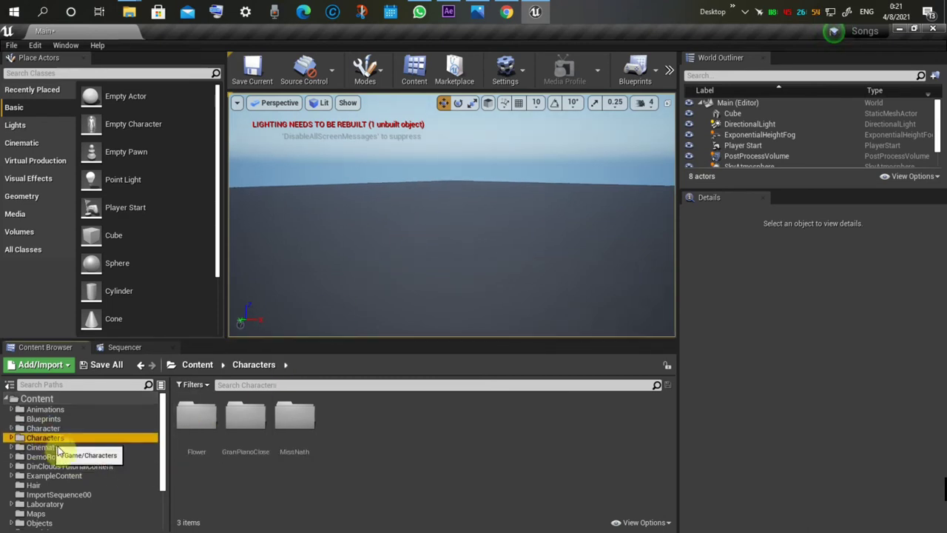
double_click(297, 433)
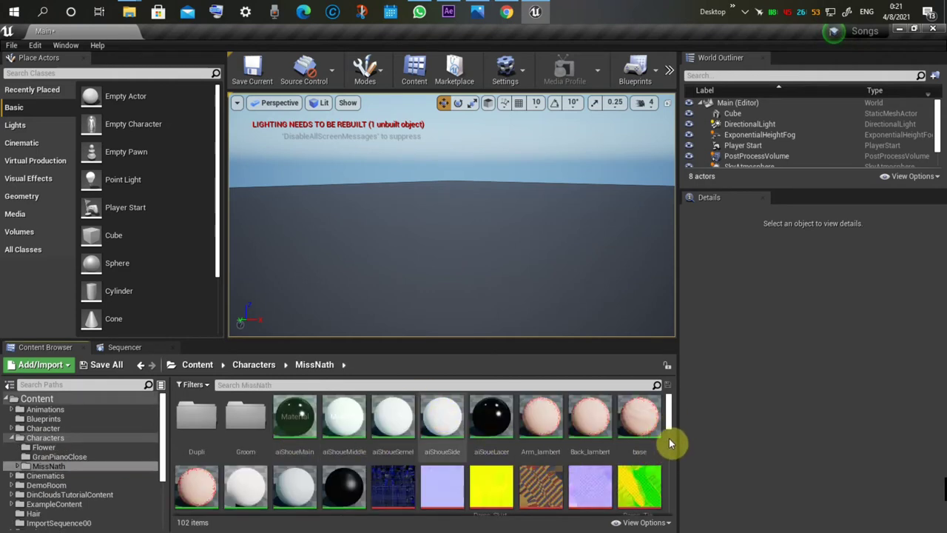
scroll(669, 437, "down", 5)
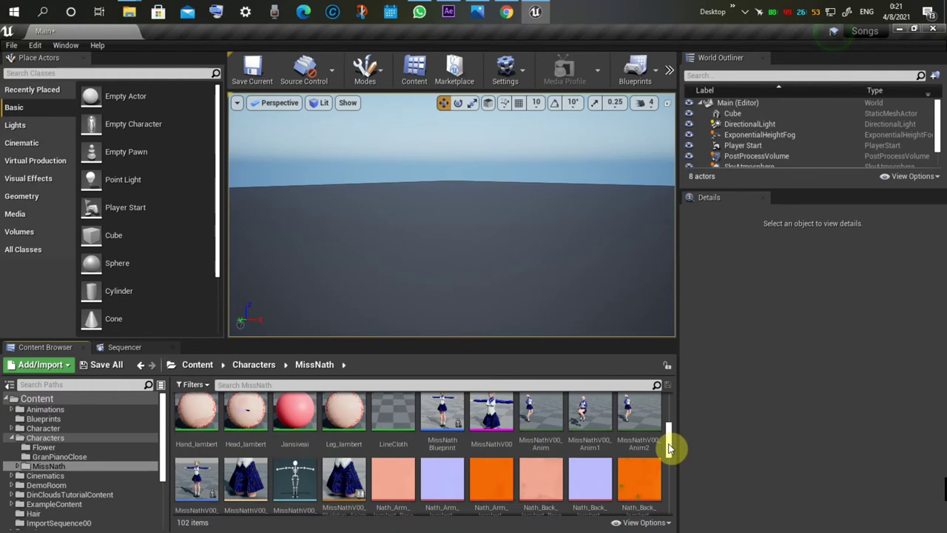
left_click_drag(668, 446, 670, 450)
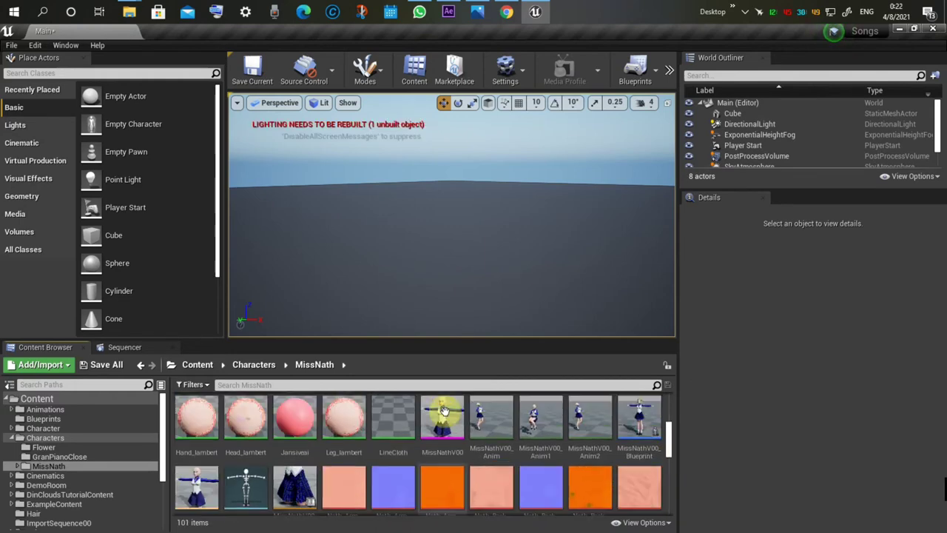
left_click_drag(445, 411, 553, 271)
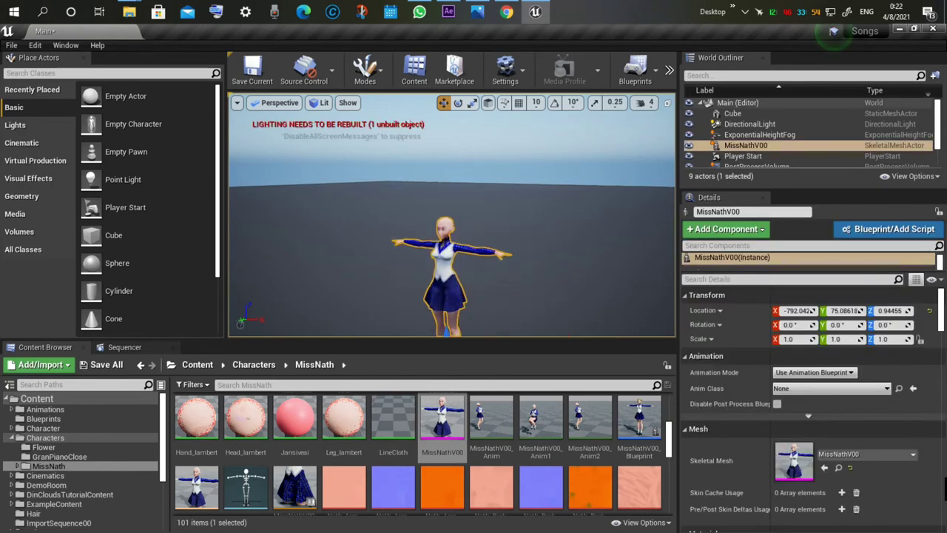
right_click_drag(553, 270, 549, 253)
right_click_drag(545, 196, 566, 190)
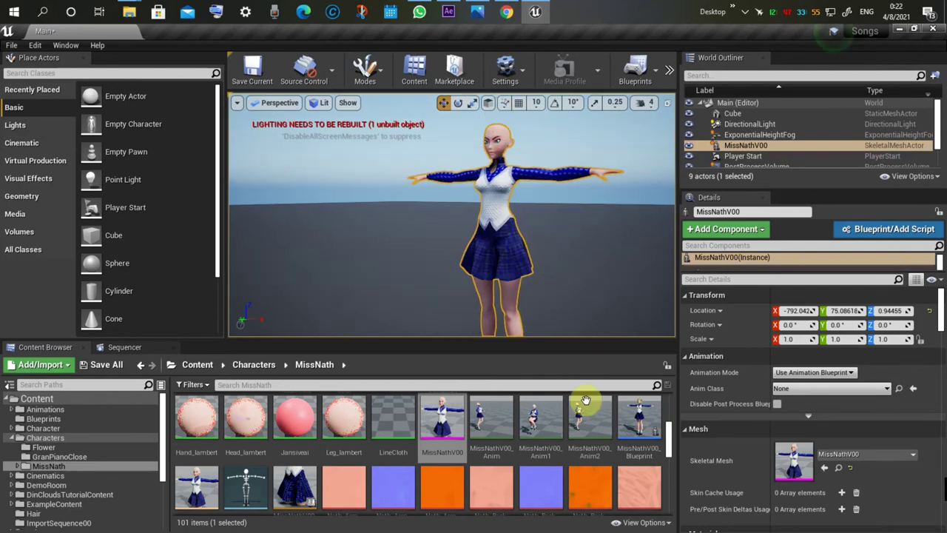
Add a level sequence named NewLevelSequence in the Sequence folder and move its actor away from the character.
left_click(140, 351)
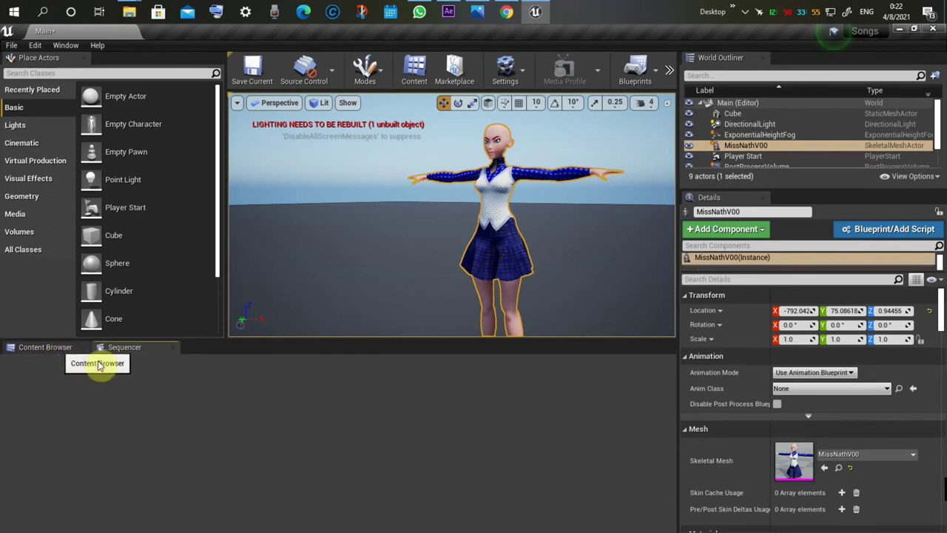
left_click(57, 347)
left_click(126, 348)
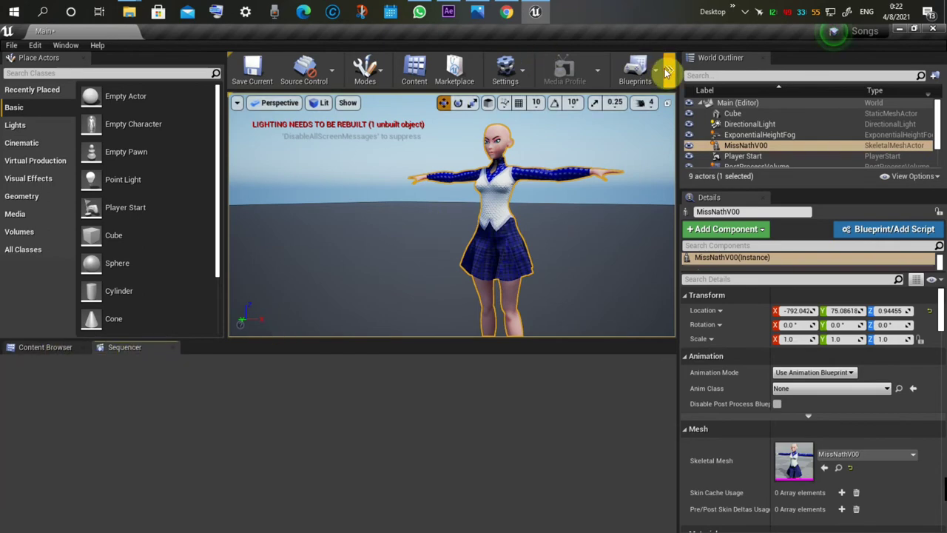
left_click(670, 71)
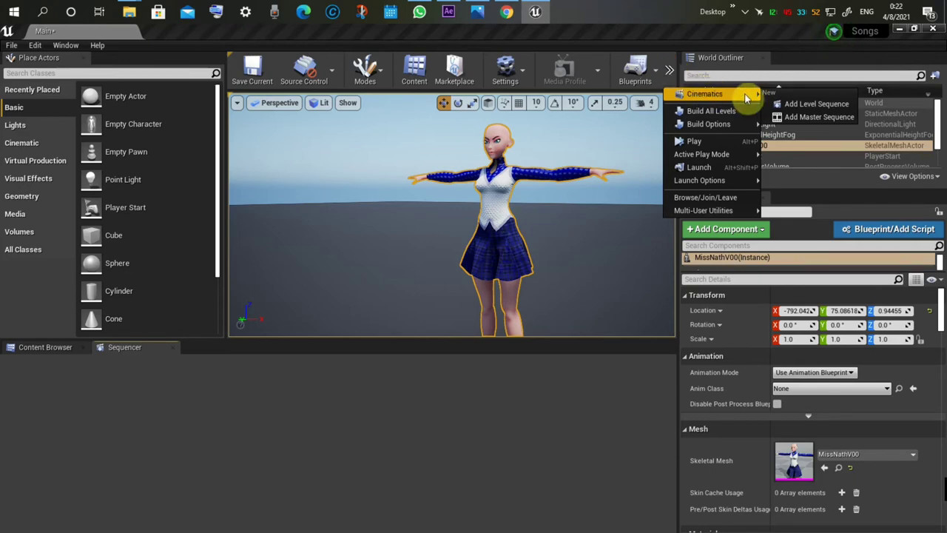
left_click(814, 104)
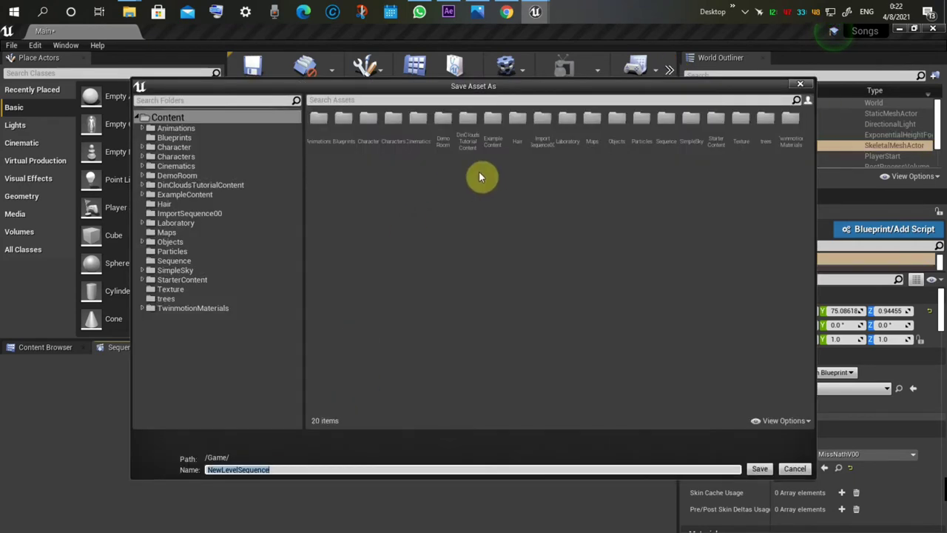
double_click(669, 131)
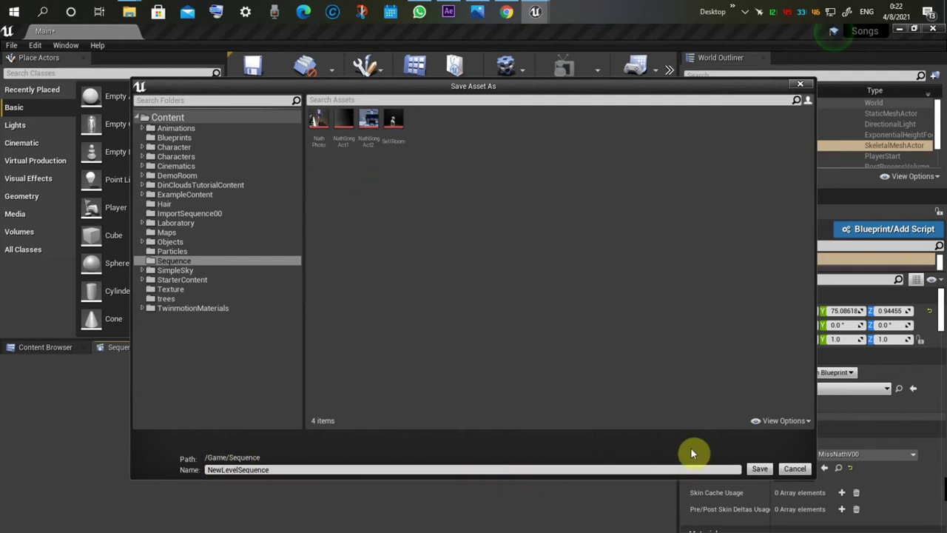
key("Return")
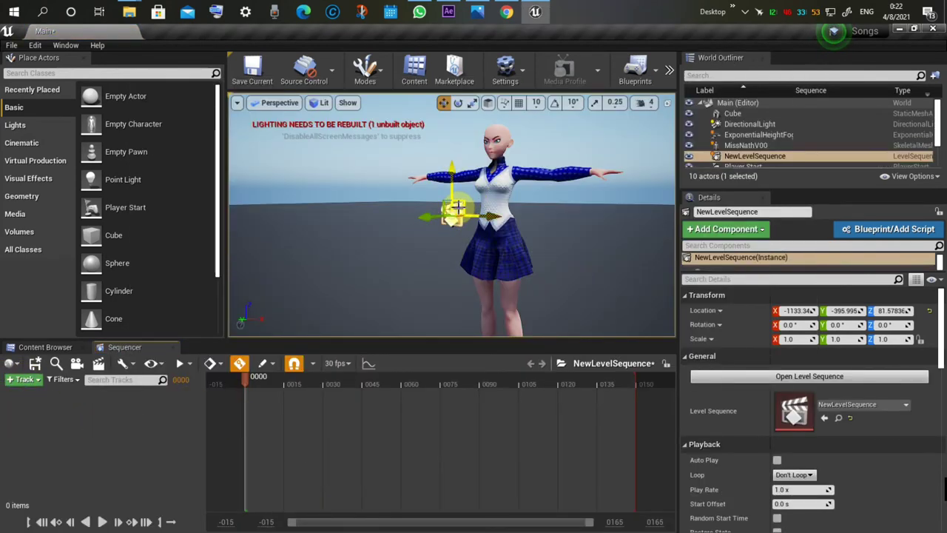
left_click_drag(457, 208, 328, 278)
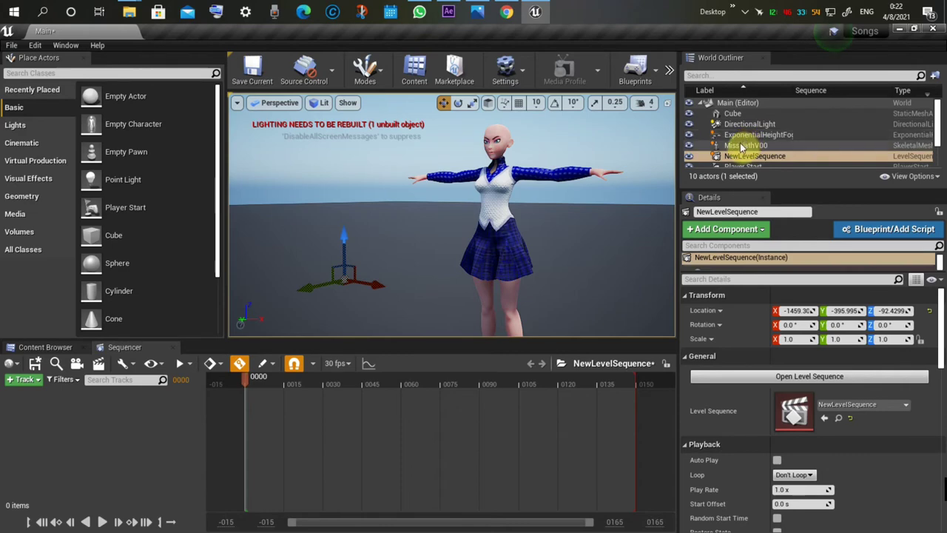
Convert the MissNathV00 character into a blueprint named MissNathV00_Blueprint1, as a new subclass of SkeletalMeshActor in Characters/MissNath.
left_click(525, 228)
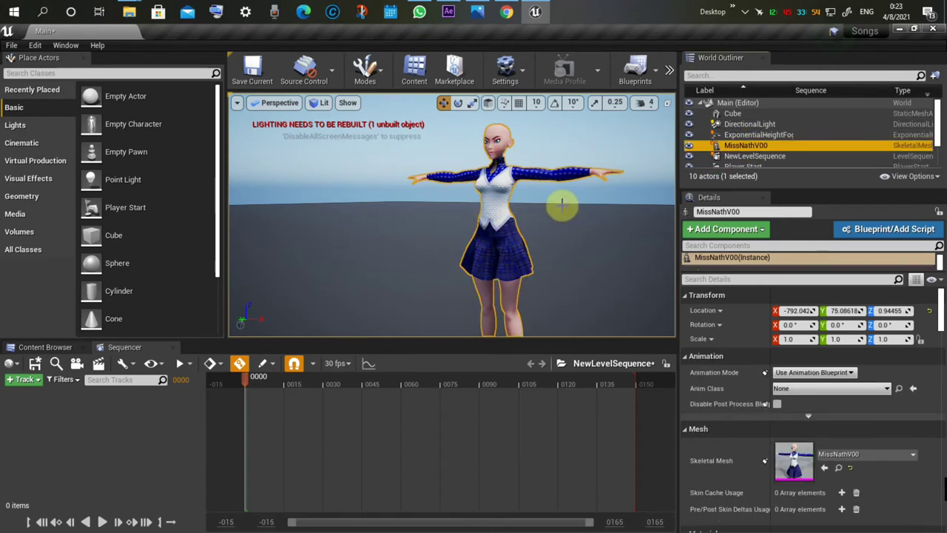
right_click_drag(562, 207, 562, 218)
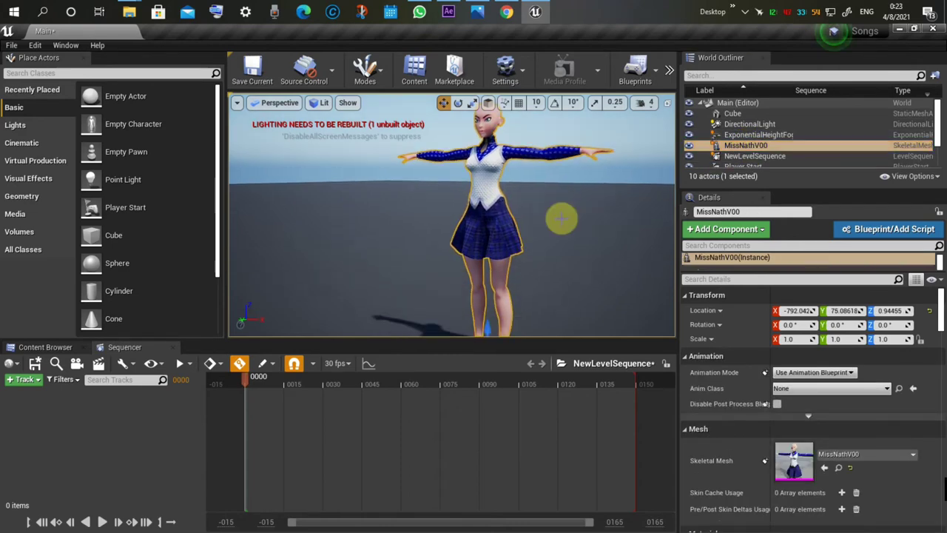
scroll(562, 218, "down", 3)
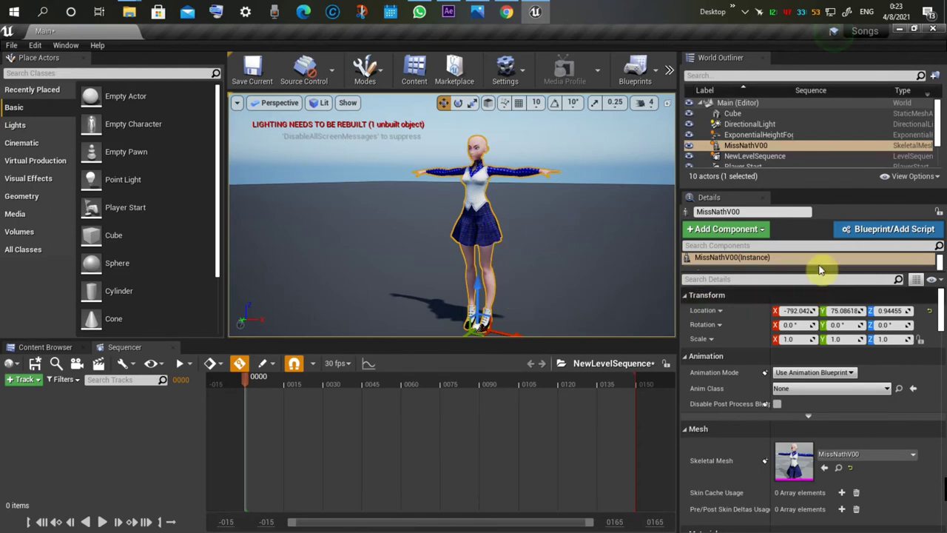
left_click(873, 234)
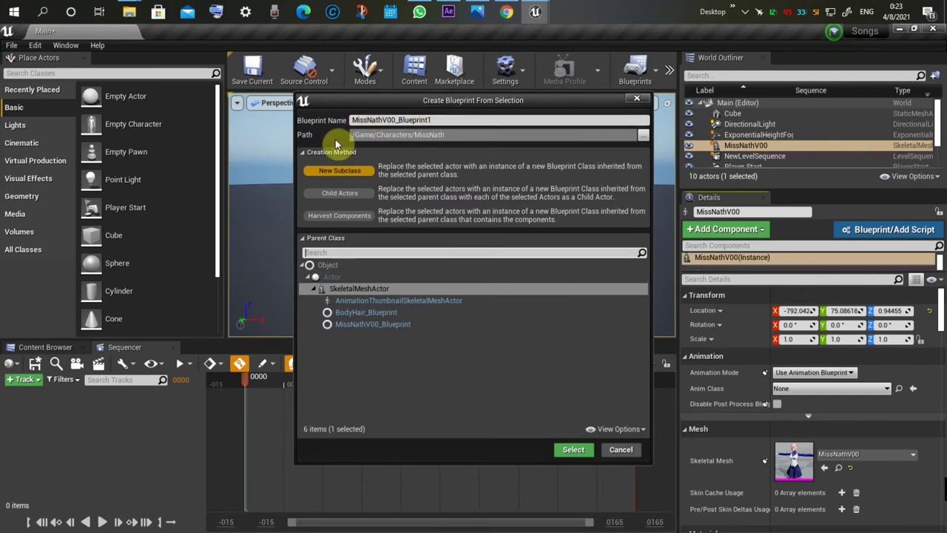
left_click(572, 450)
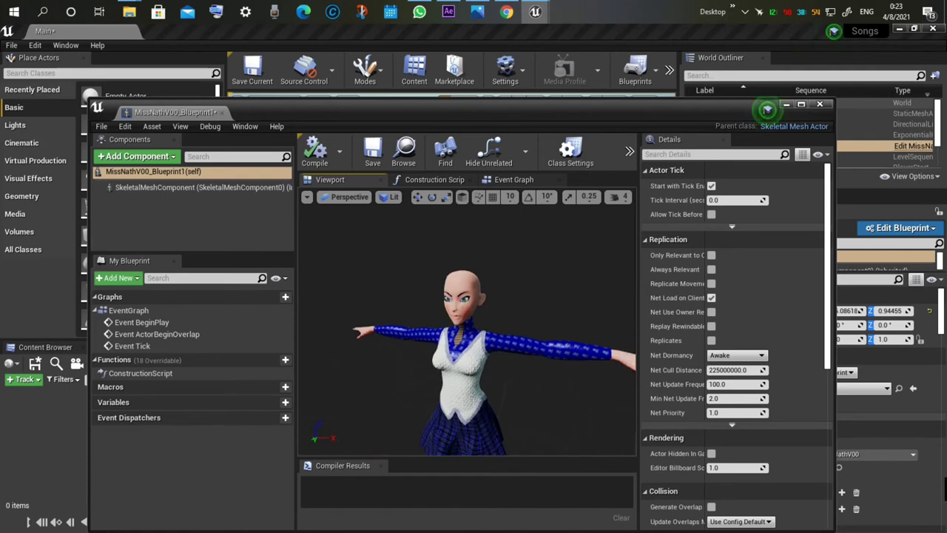
Frame the whole character in the blueprint preview, save the blueprint and return to the level.
scroll(526, 292, "down", 3)
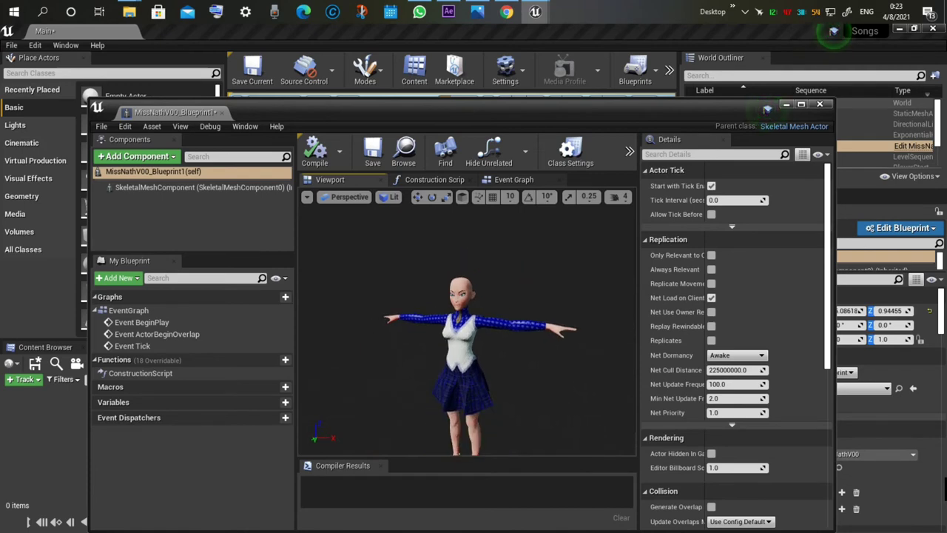
middle_click_drag(533, 280, 533, 312)
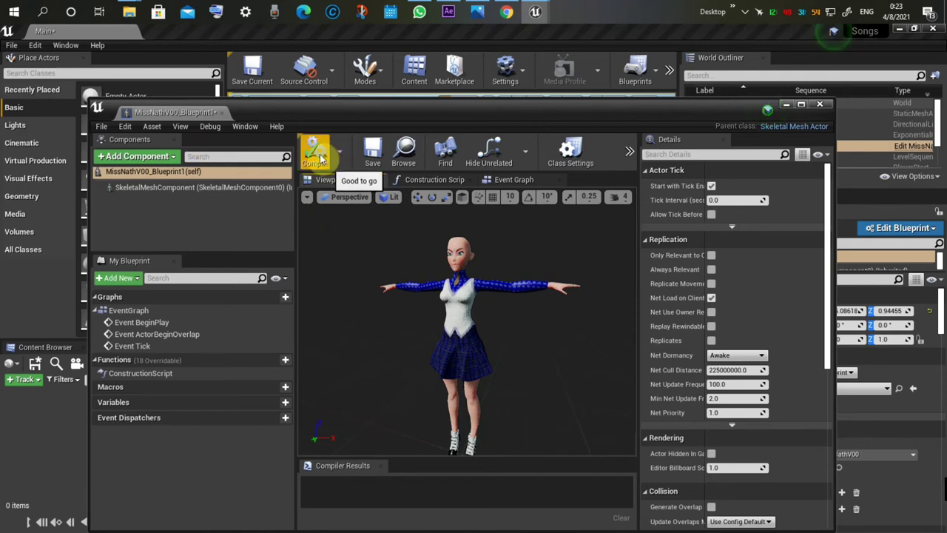
left_click(372, 152)
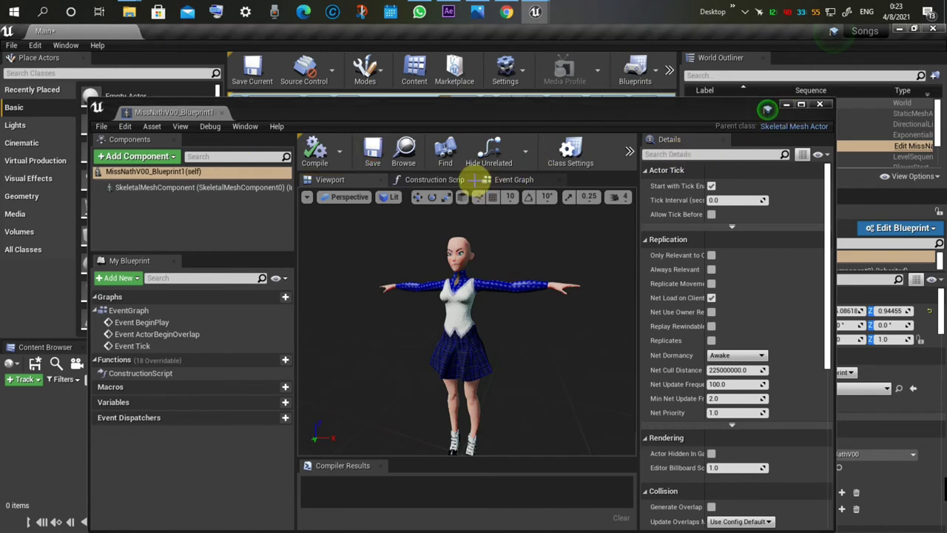
left_click(820, 104)
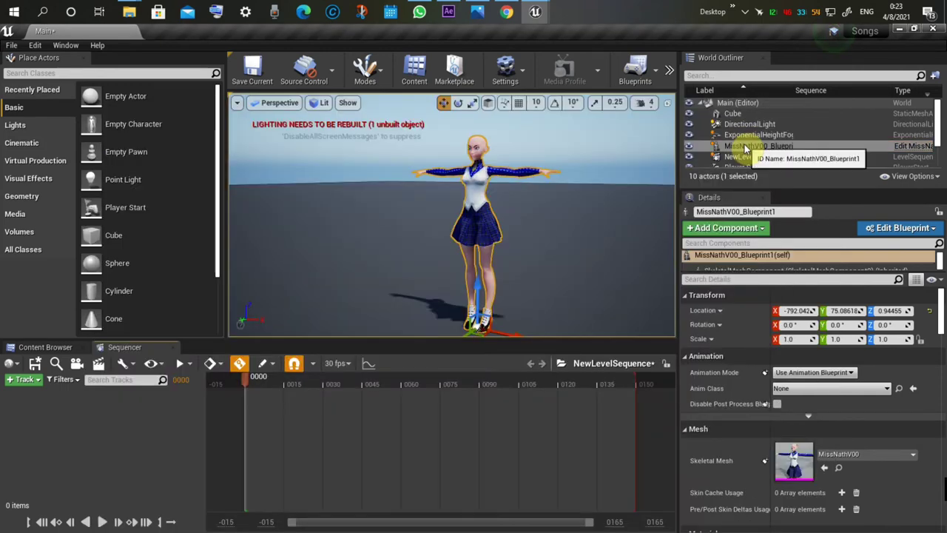
Locate the character's MissNathV00 skeletal mesh asset from its mesh setting and open it for editing.
left_click(839, 468)
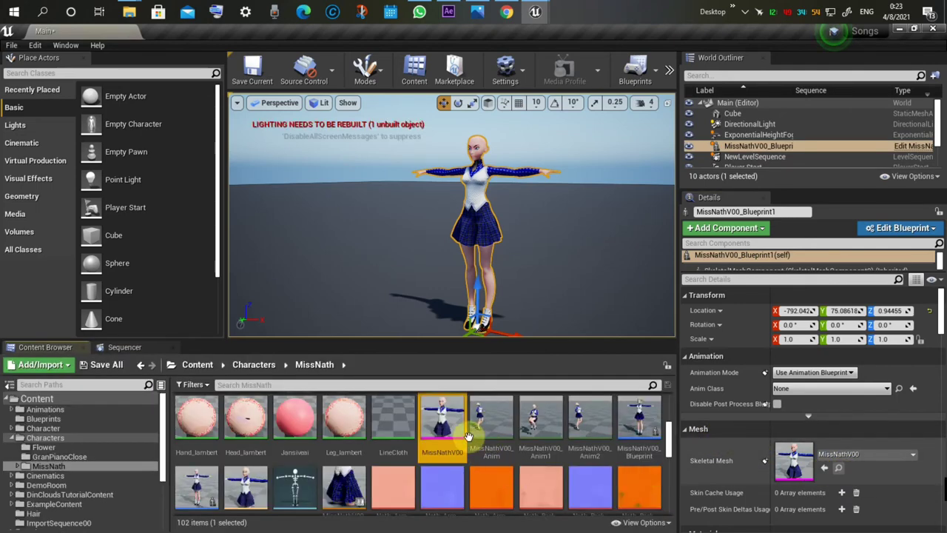
double_click(446, 419)
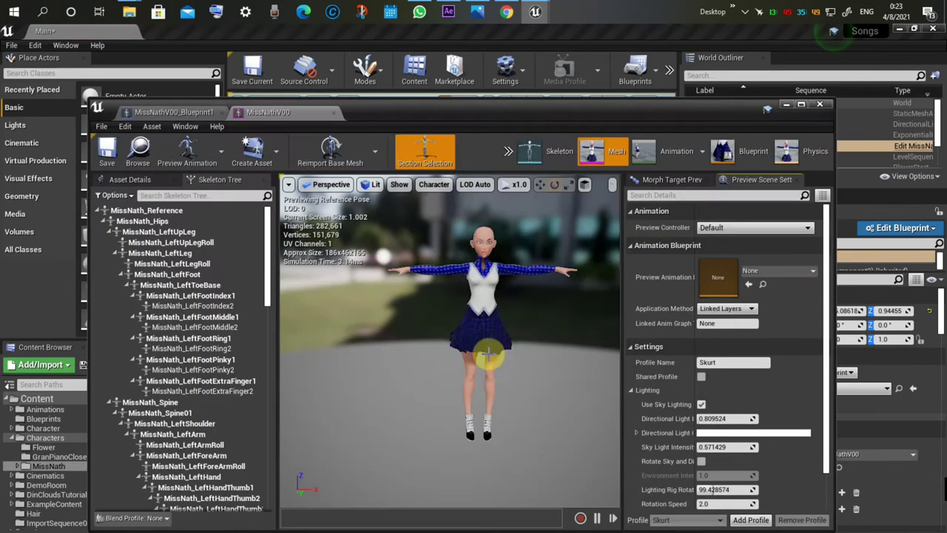
mouse_move(500, 345)
left_mouse_down()
mouse_move(527, 360)
mouse_move(511, 347)
left_mouse_up()
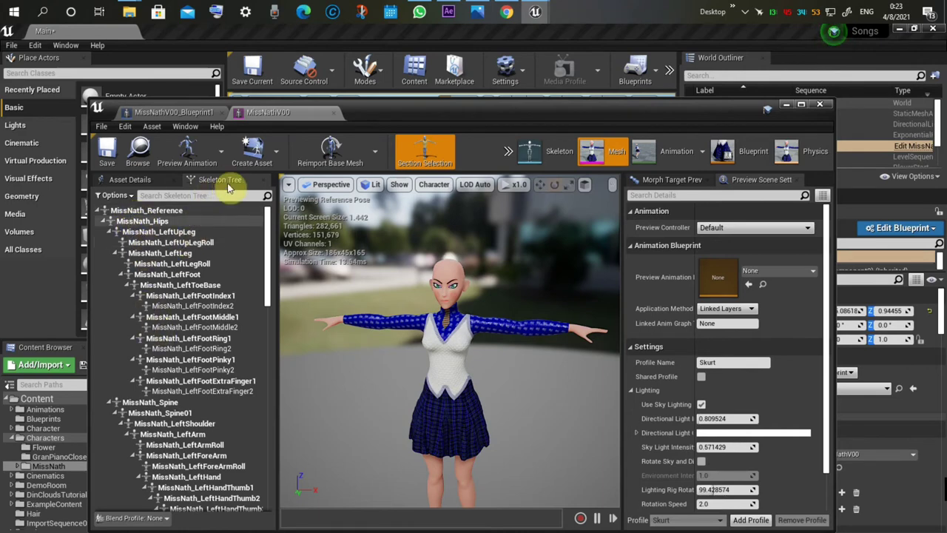
Add a socket to the MissNath_Head bone in the skeleton tree, and select the existing MissNath_HeadSocket.
scroll(152, 304, "down", 2)
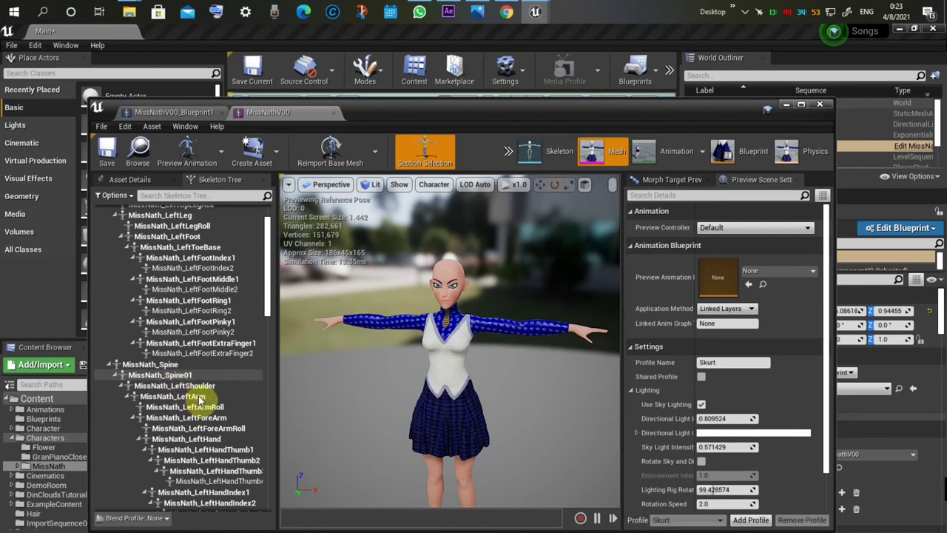
scroll(215, 414, "down", 6)
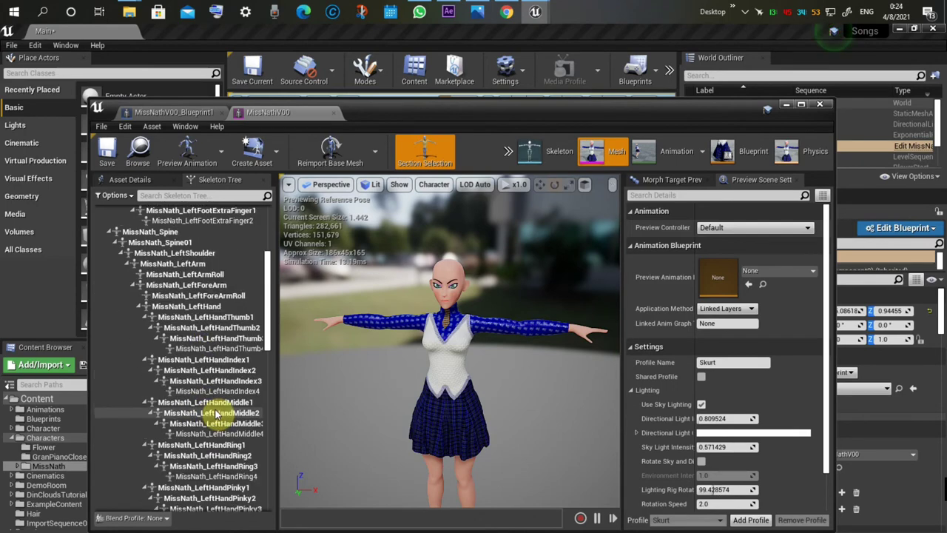
scroll(215, 414, "down", 7)
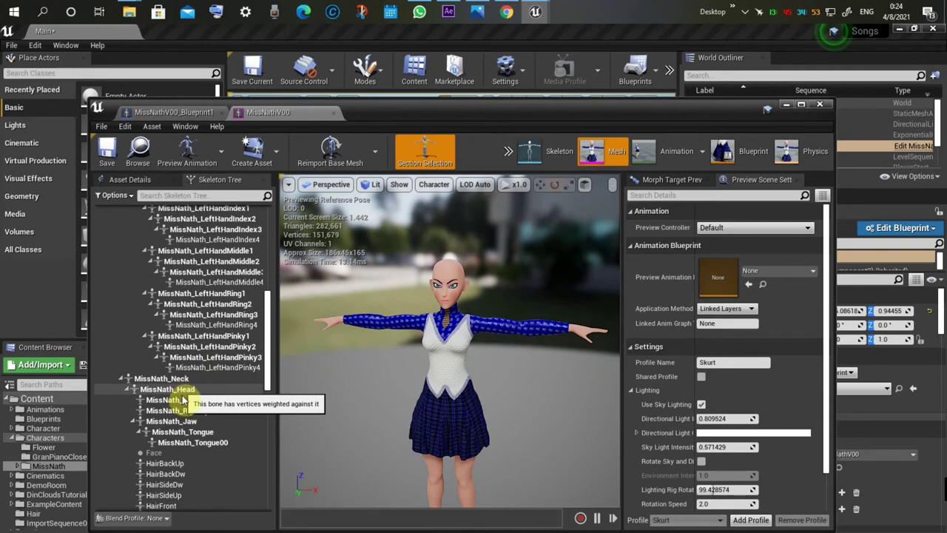
left_click(181, 390)
right_click(185, 389)
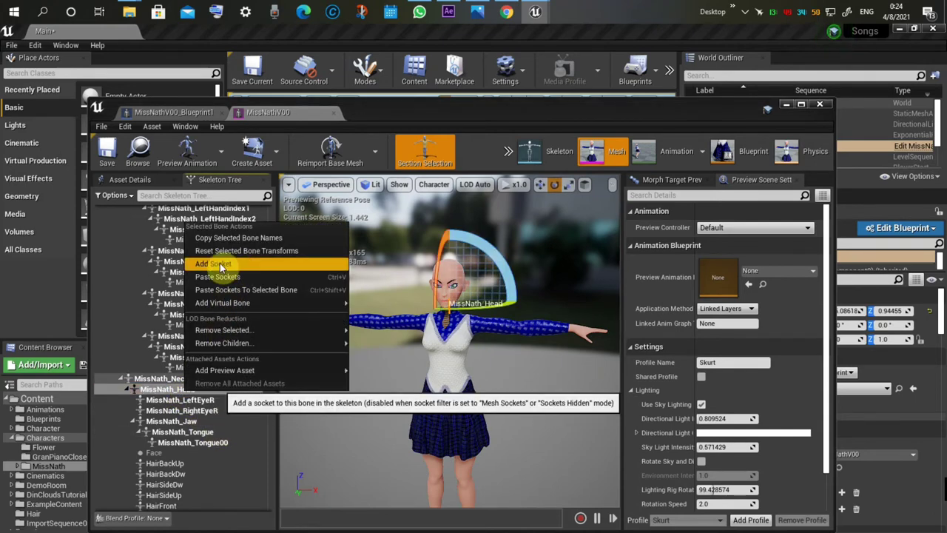
left_click(220, 264)
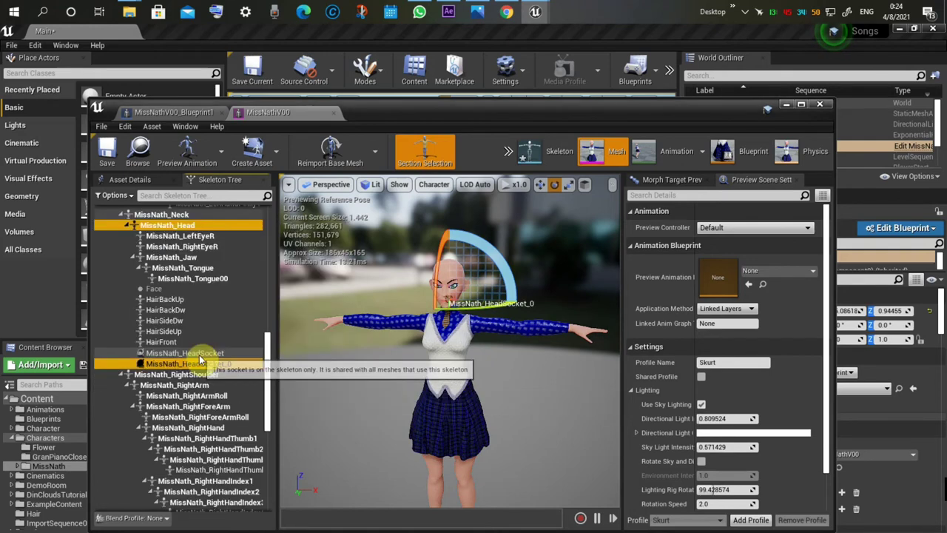
left_click(199, 354)
scroll(194, 340, "down", 1)
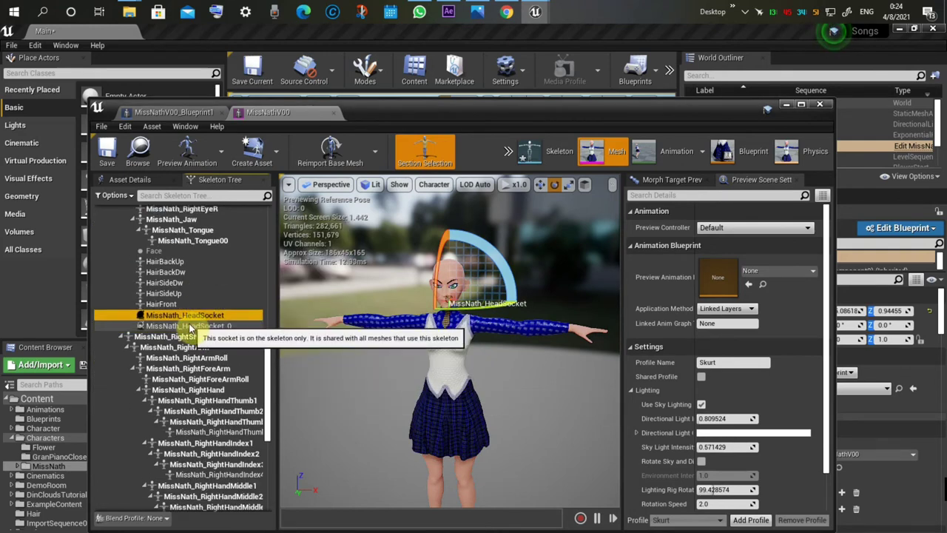
Remove the duplicate MissNath_HeadSocket_0 from the head bone and select the remaining MissNath_HeadSocket.
scroll(222, 330, "up", 10)
scroll(207, 426, "down", 4)
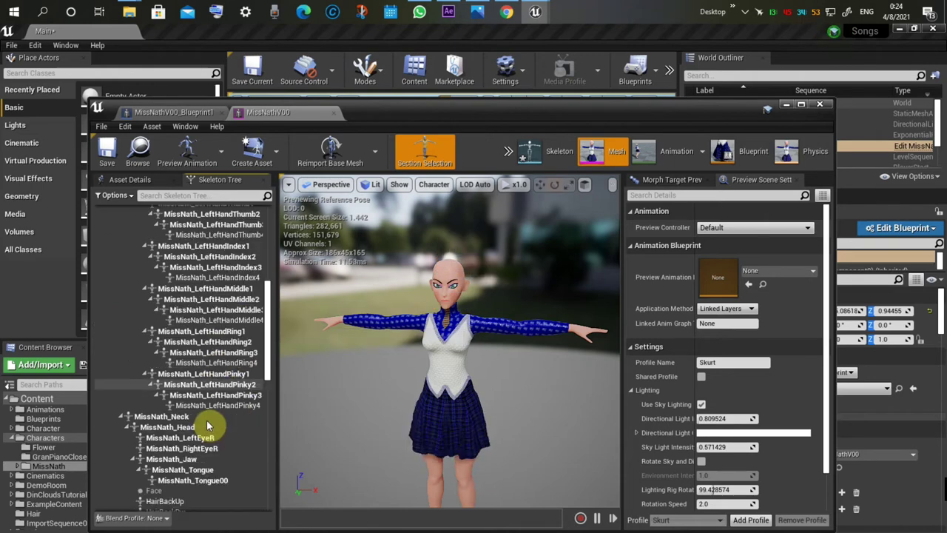
scroll(208, 423, "down", 6)
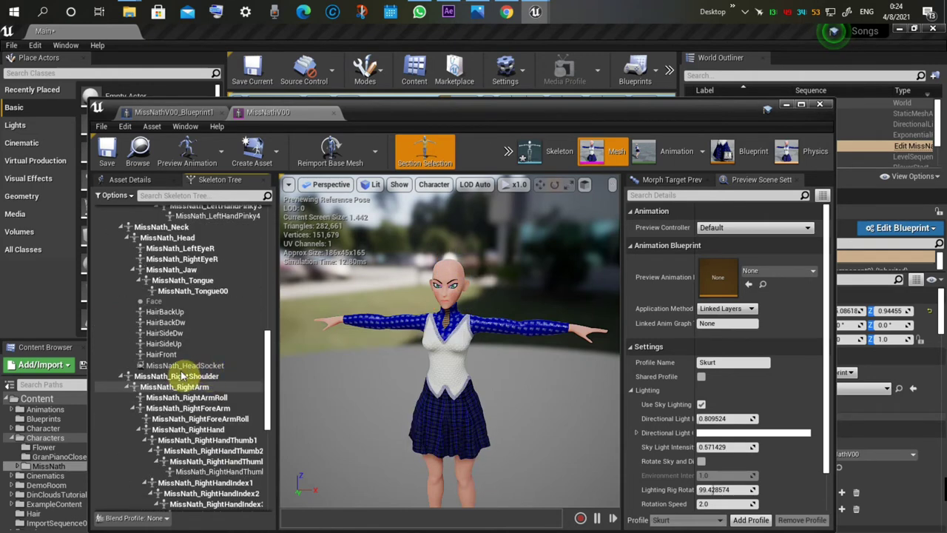
left_click(215, 366)
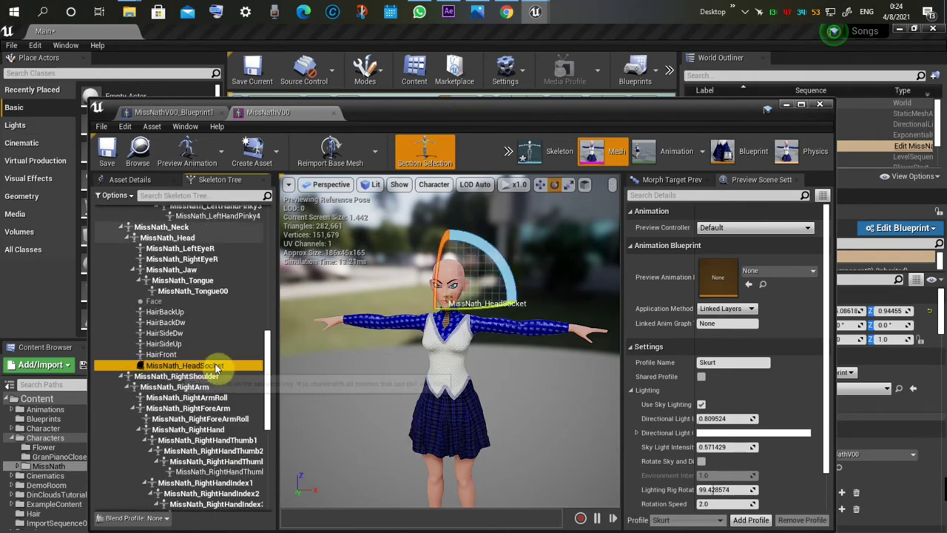
Save the MissNathV00 skeletal mesh and close its editor to return to the character blueprint.
left_click(107, 155)
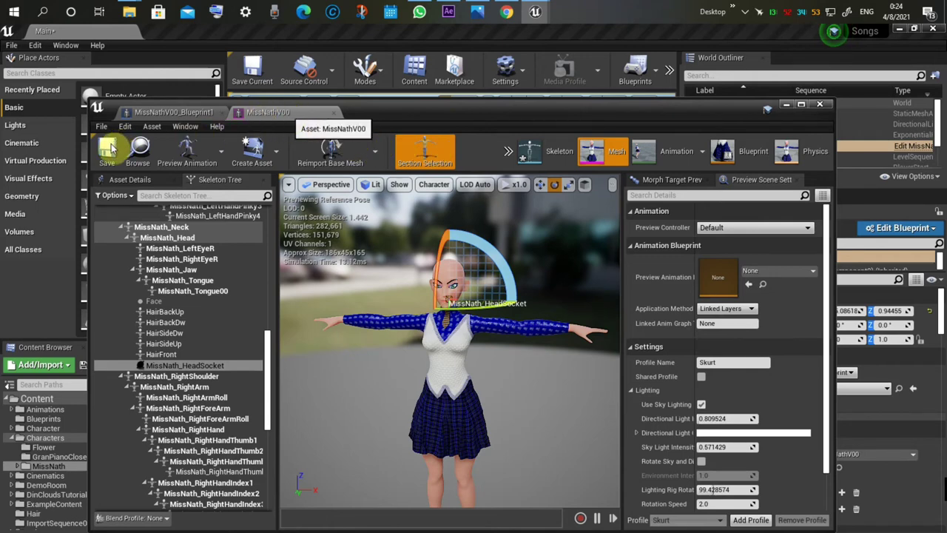
key("ctrl+s")
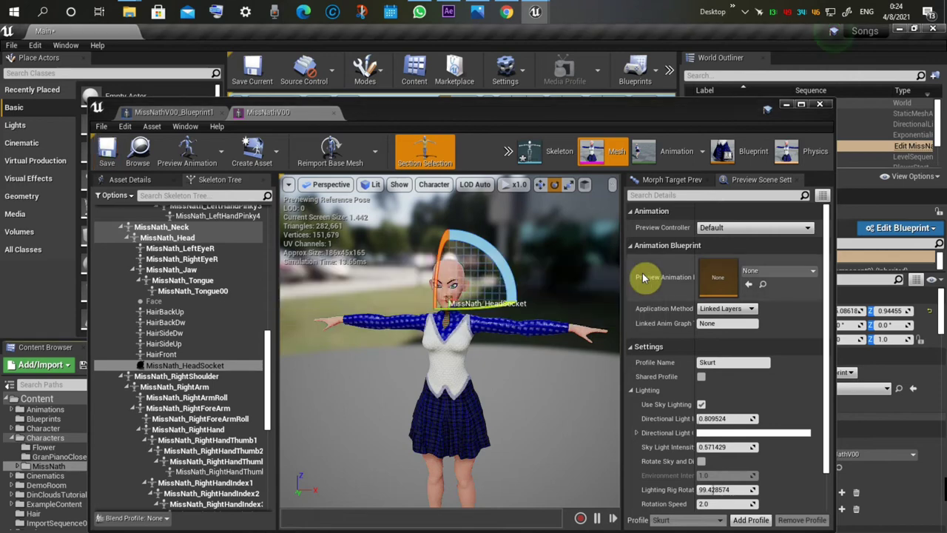
left_click(331, 115)
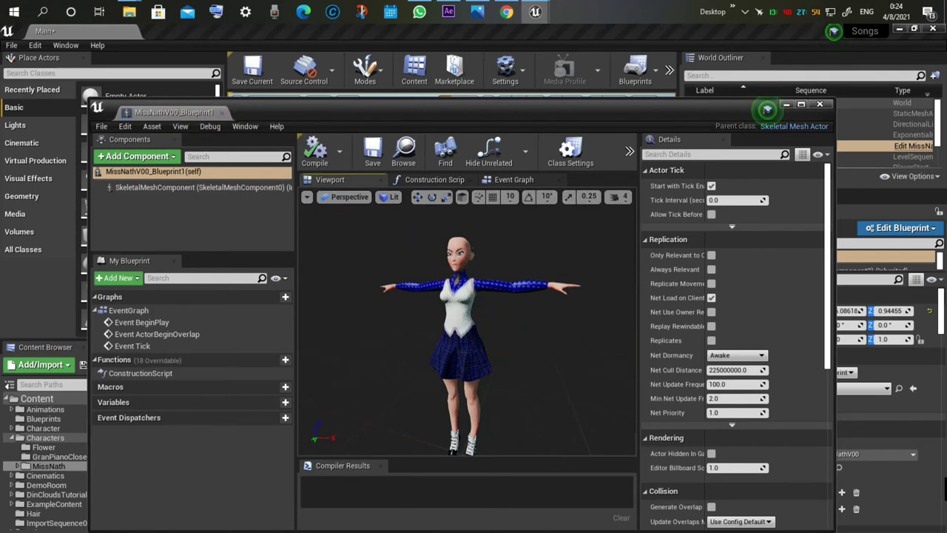
Add a Groom component to the blueprint under the SkeletalMeshComponent, keeping the name Groom.
left_click_drag(505, 333, 502, 278)
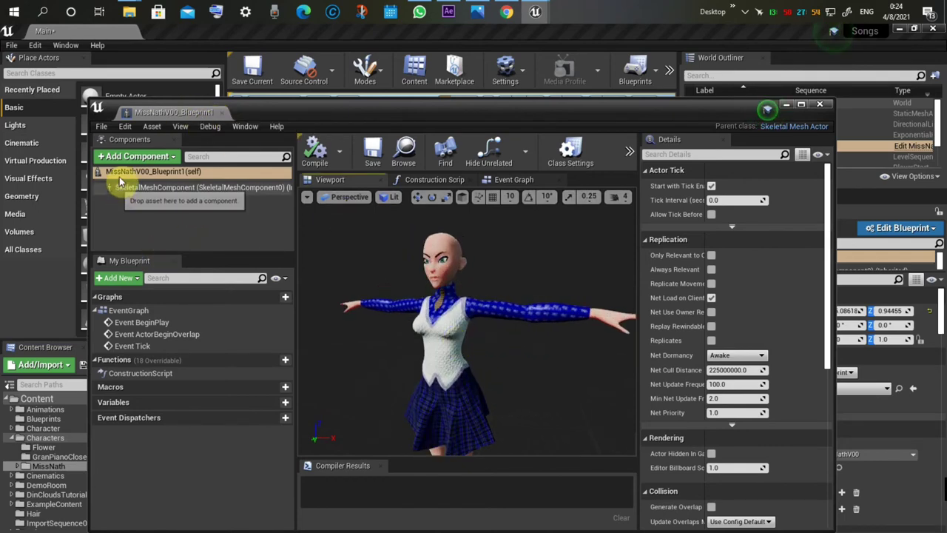
left_click(134, 157)
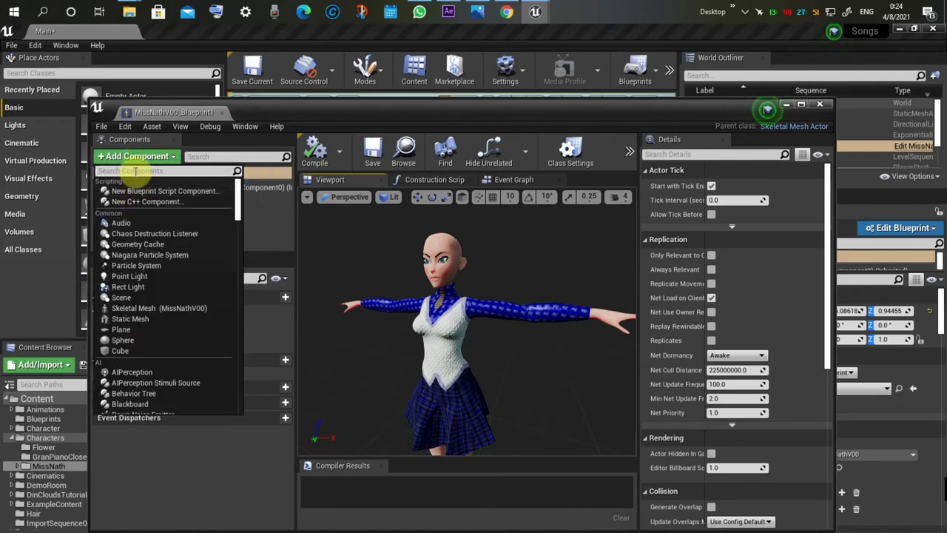
type("G")
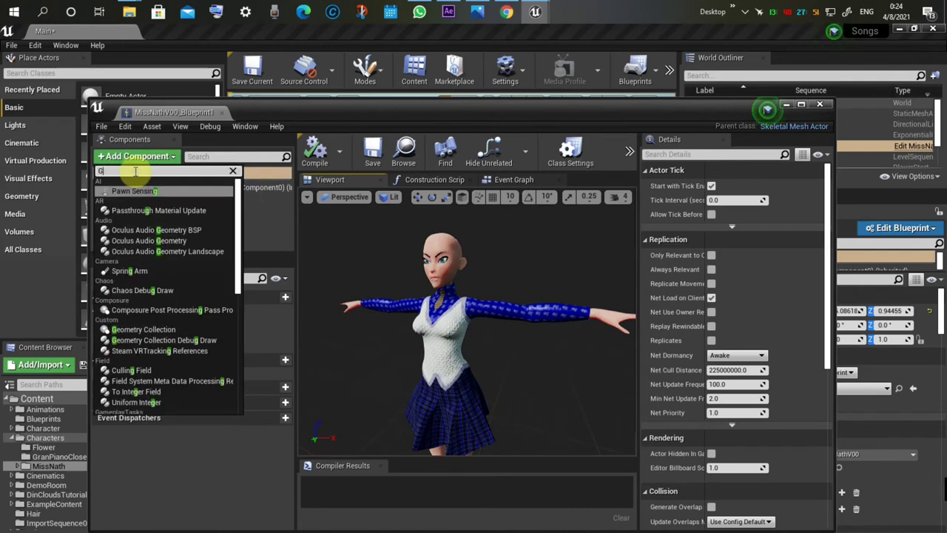
type("o")
key("BackSpace")
type("room")
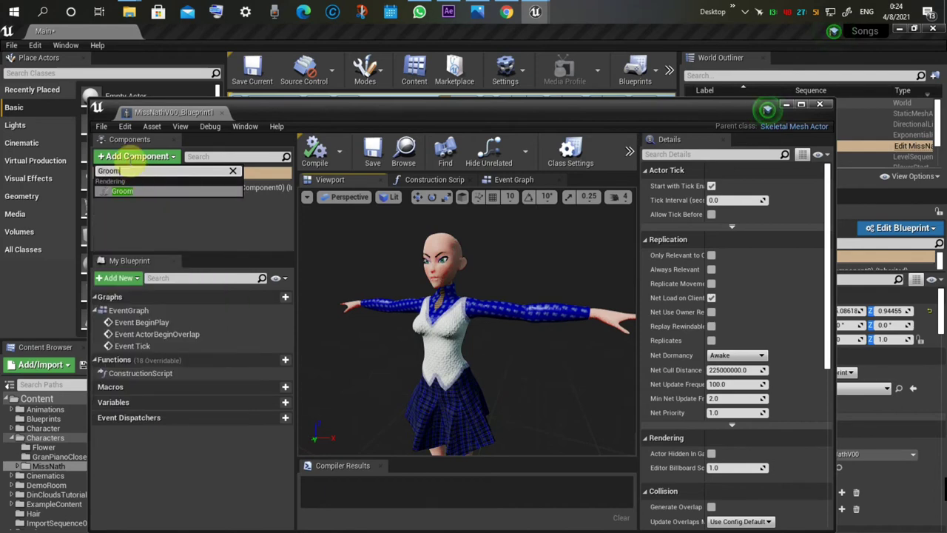
left_click(123, 191)
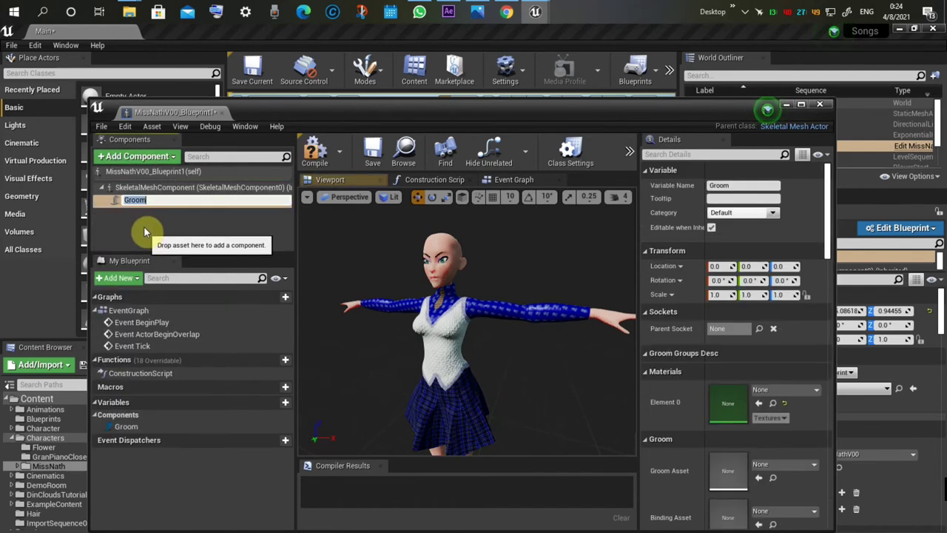
left_click(332, 241)
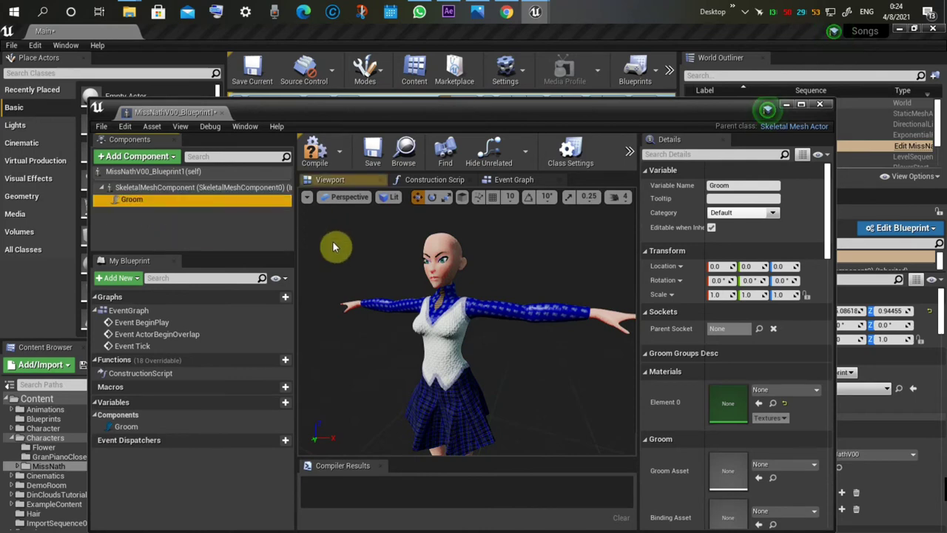
Set the Groom component's parent socket to MissNath_HeadSocket.
scroll(356, 260, "down", 3)
scroll(353, 266, "up", 2)
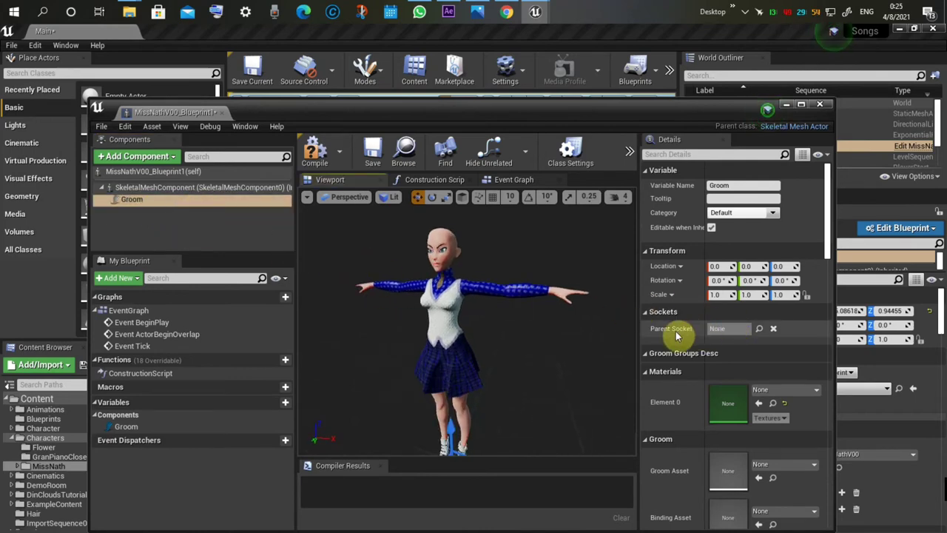
left_click(758, 329)
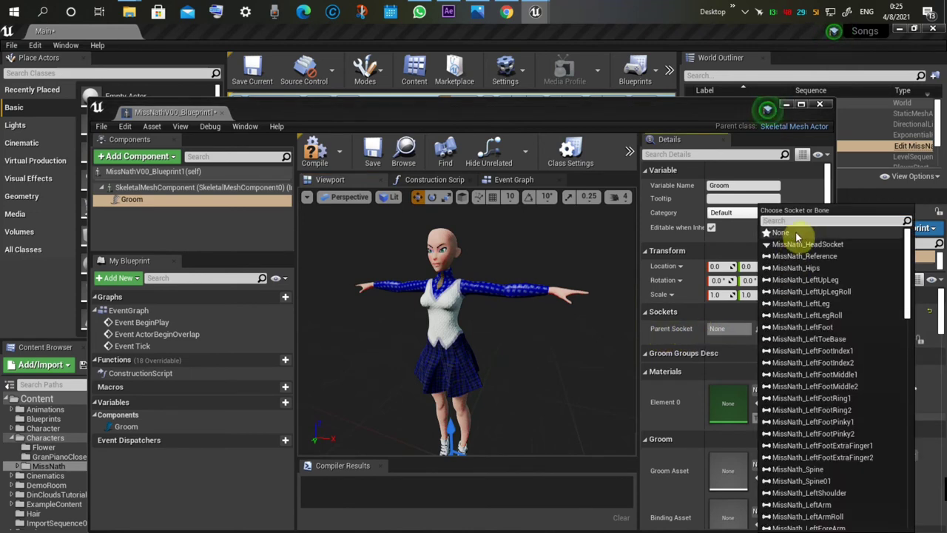
left_click(836, 248)
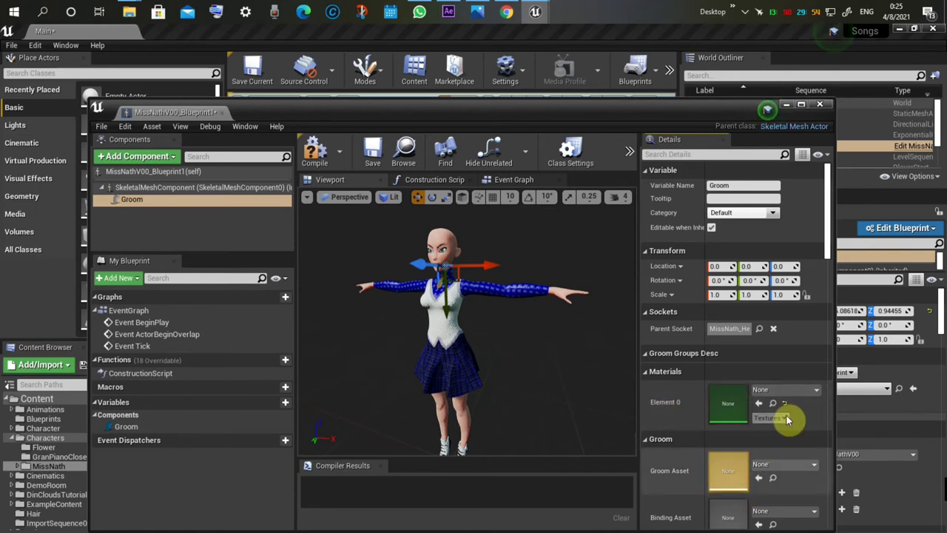
Assign Hair11 as the groom asset of the Groom component.
left_click_drag(830, 240, 829, 271)
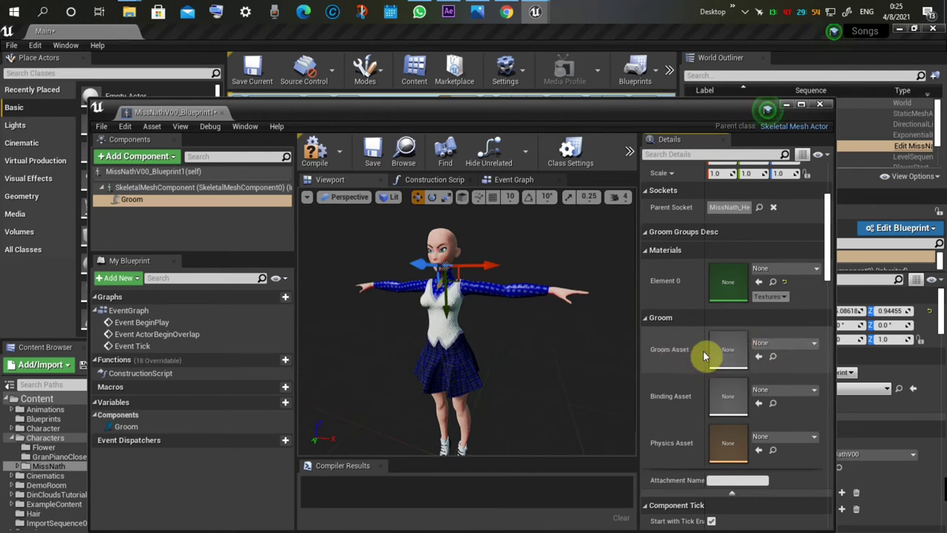
left_click(811, 347)
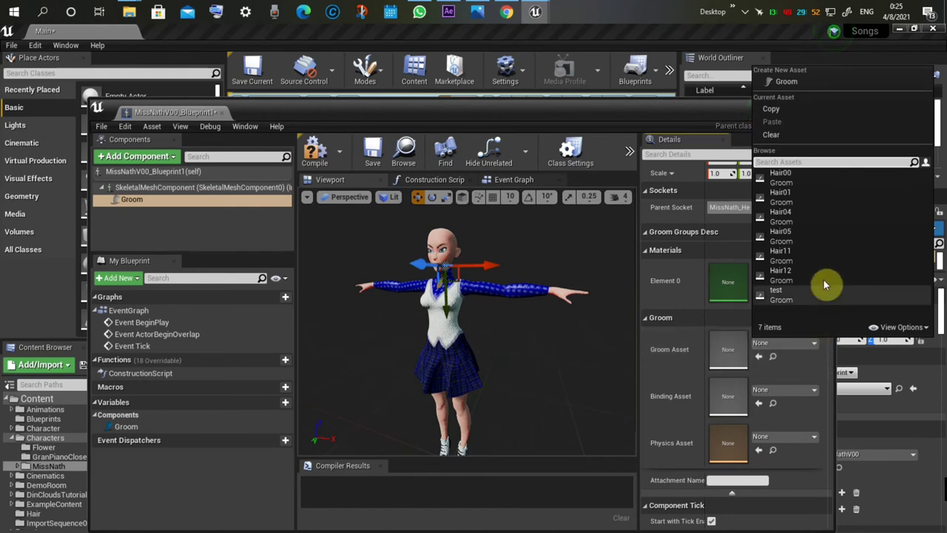
left_click(786, 260)
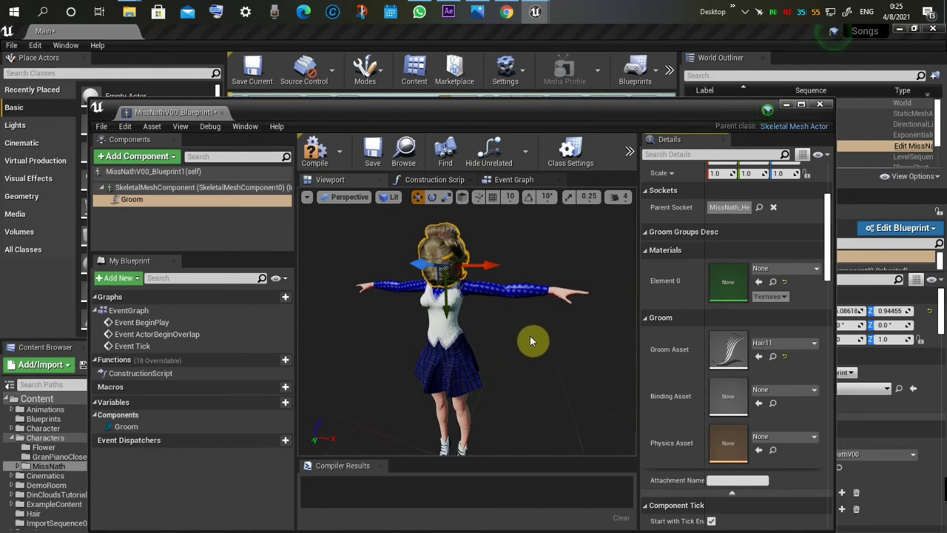
Rotate the hair groom by about -88° around its X axis so it stands upright on the head.
left_click_drag(530, 341, 481, 344, "alt")
right_click_drag(530, 341, 510, 288)
mouse_move(535, 338)
left_mouse_down("alt")
mouse_move(532, 330)
mouse_move(519, 362)
mouse_move(541, 333)
mouse_move(532, 338)
left_mouse_up("alt")
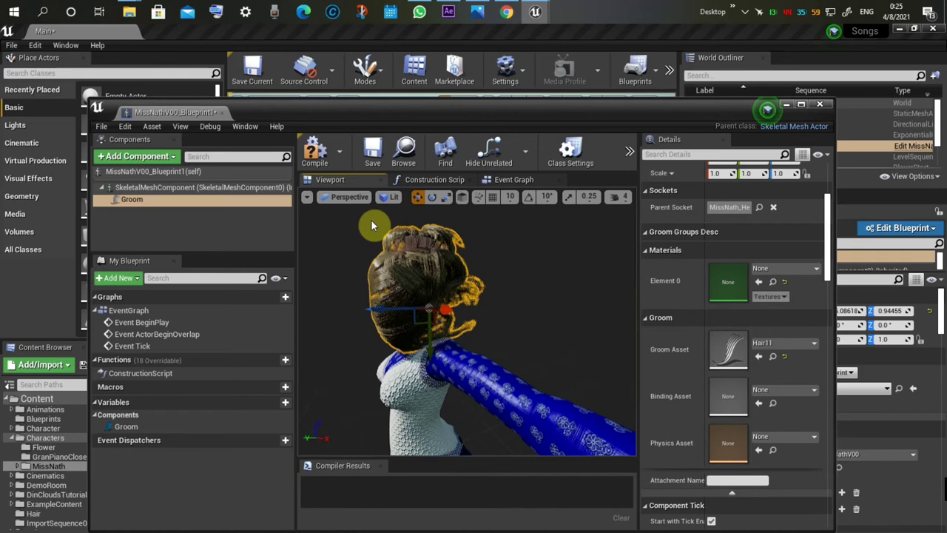
left_click(433, 199)
left_click_drag(364, 286, 437, 229)
scroll(361, 278, "up", 1)
scroll(361, 277, "down", 5)
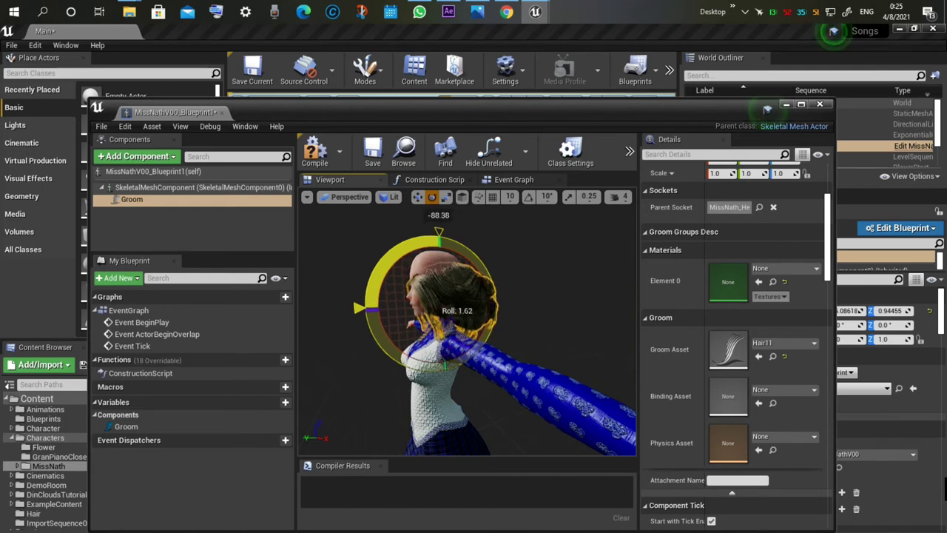
left_click_drag(438, 229, 437, 229)
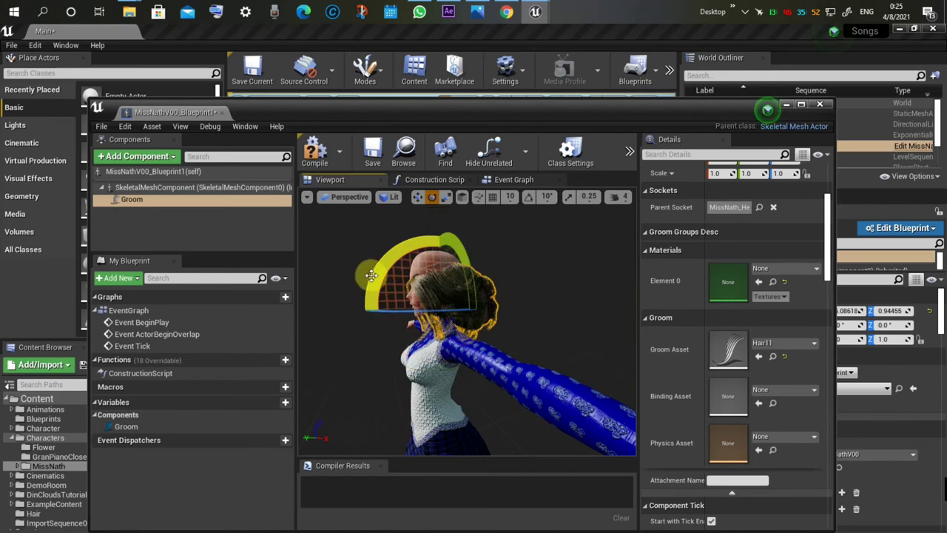
Move the hair groom up onto the head, to a Y location of about -6.74.
left_click(418, 198)
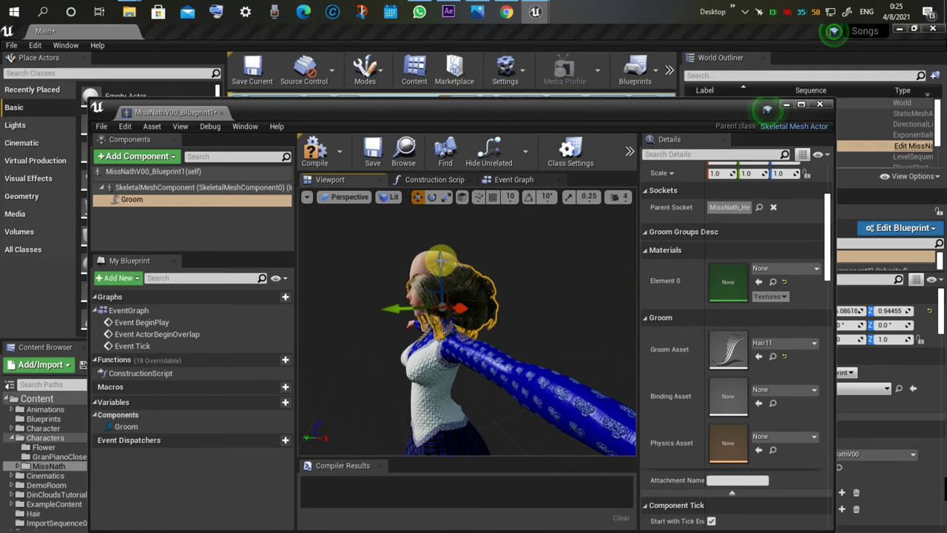
left_click(444, 263)
left_click(440, 283)
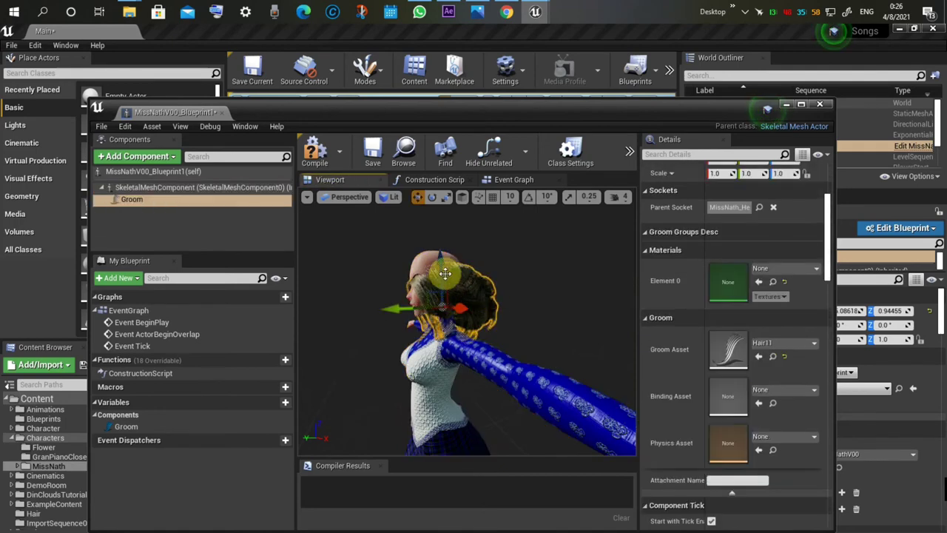
left_click_drag(445, 274, 436, 240)
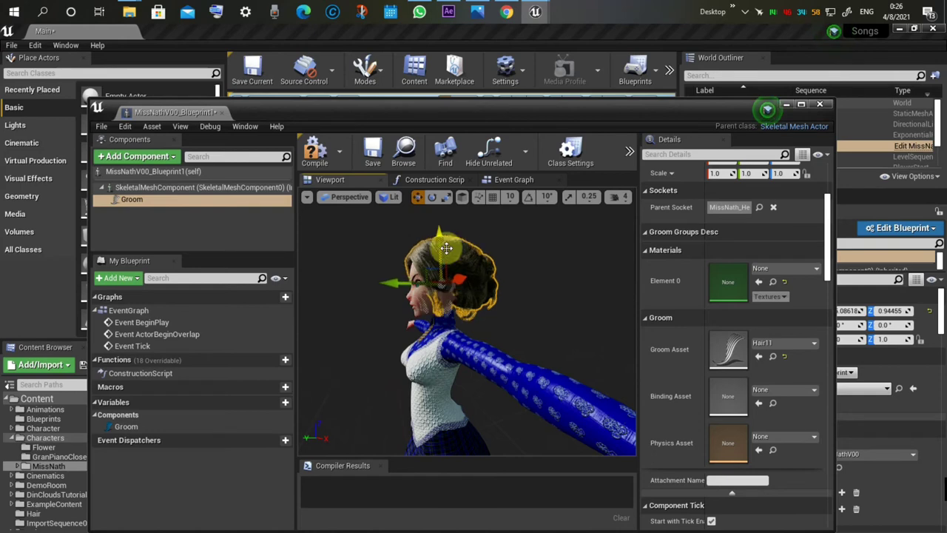
right_click_drag(448, 248, 510, 298)
left_click_drag(441, 245, 441, 255)
right_click_drag(525, 326, 511, 323)
right_click_drag(511, 251, 484, 342)
Check the hair's fit around the head, and scale the groom uniformly to 0.8 with the scale ratio locked.
key("f")
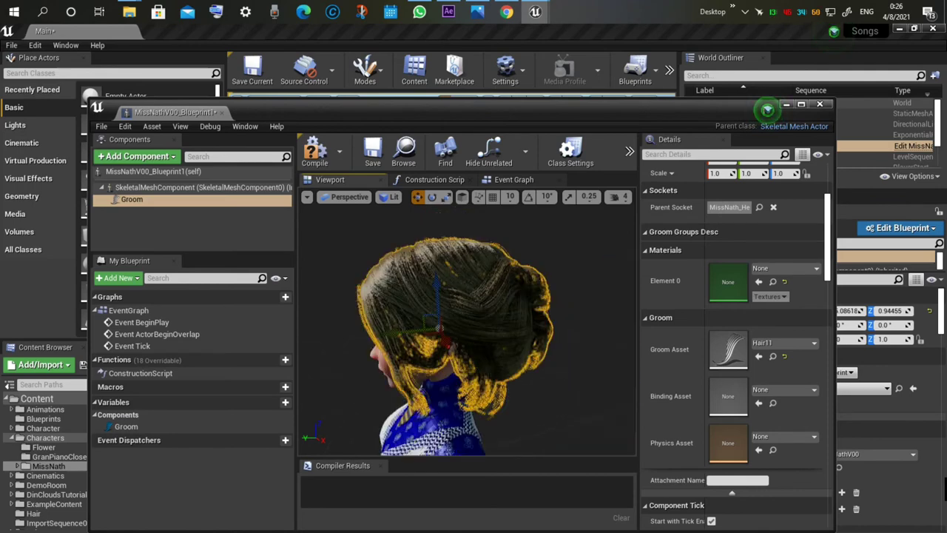
mouse_move(459, 333)
left_mouse_down("alt")
mouse_move(533, 318)
mouse_move(421, 341)
mouse_move(474, 321)
left_mouse_up("alt")
right_click_drag(600, 340, 513, 421)
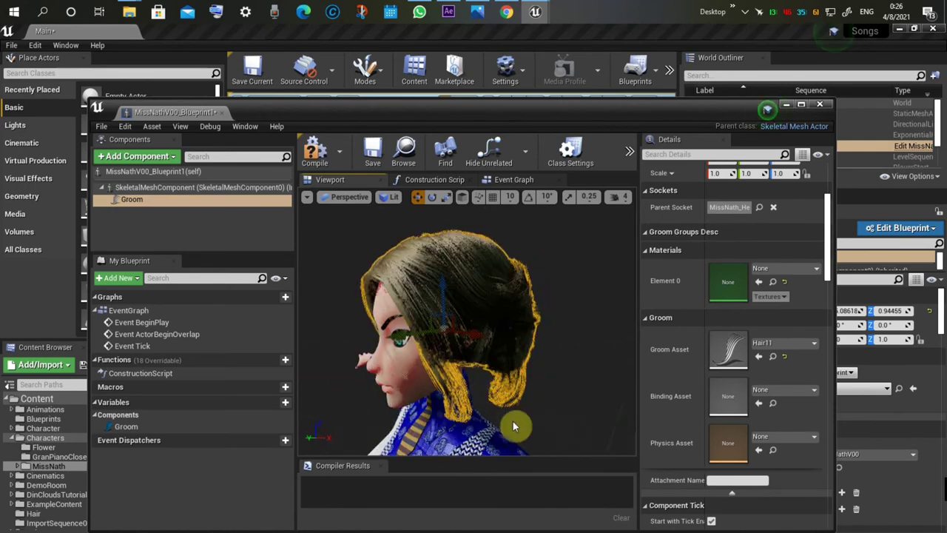
left_click_drag(459, 333, 518, 329, "alt")
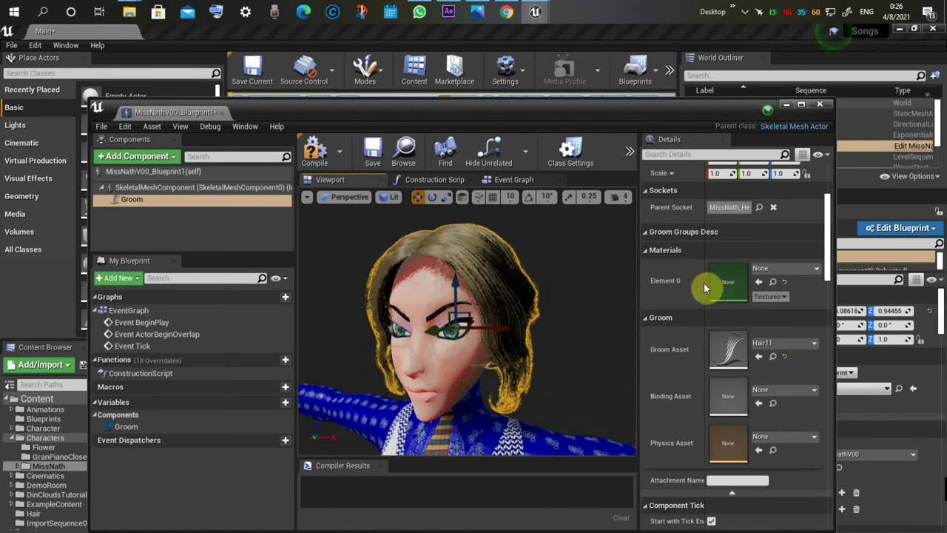
left_click_drag(829, 237, 829, 233)
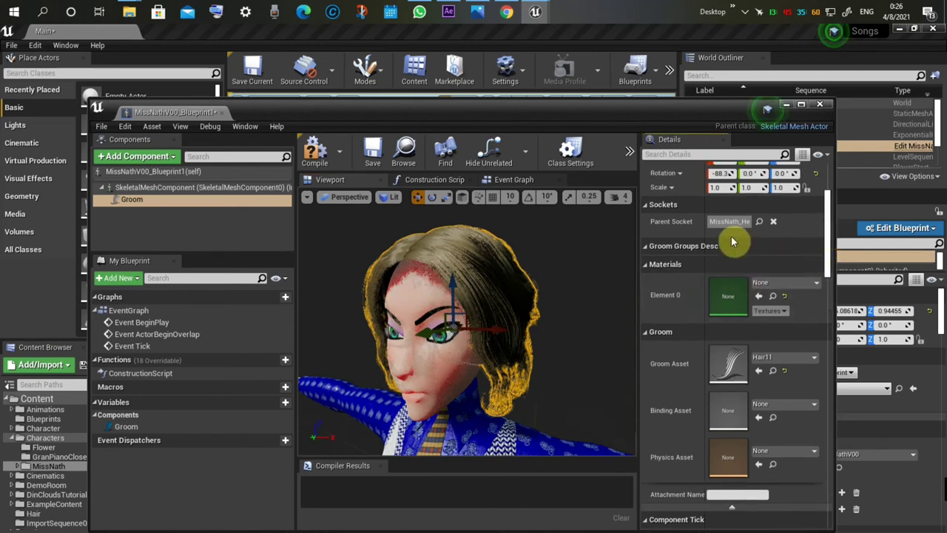
scroll(728, 237, "up", 2)
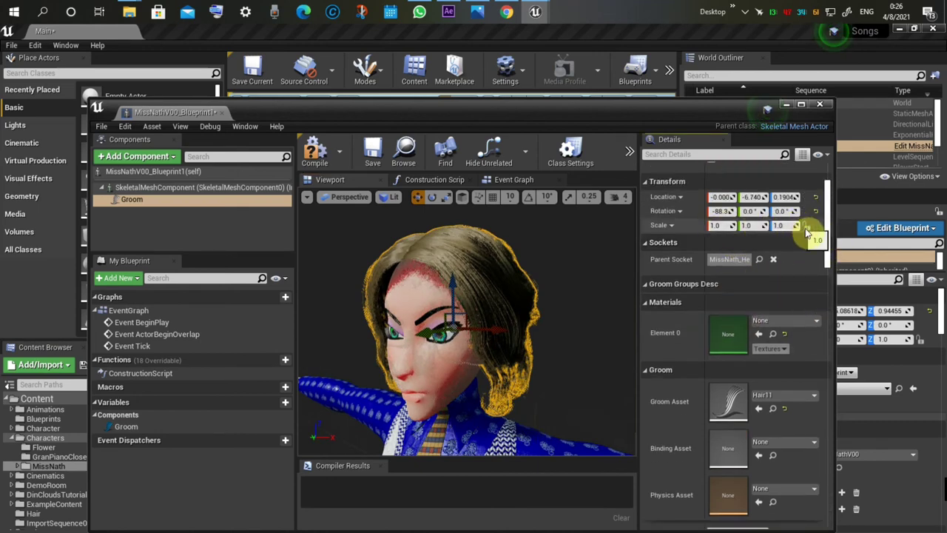
left_click(719, 226)
type("0")
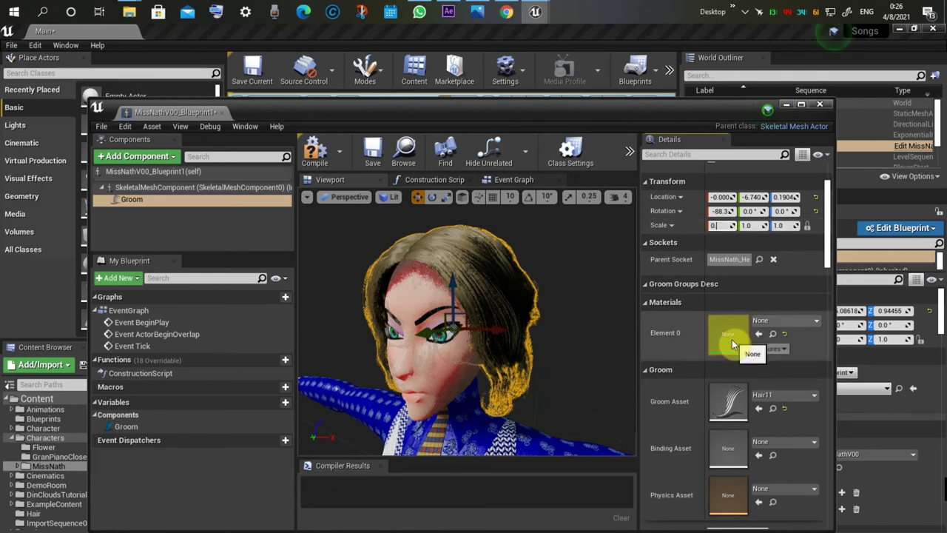
type(".8")
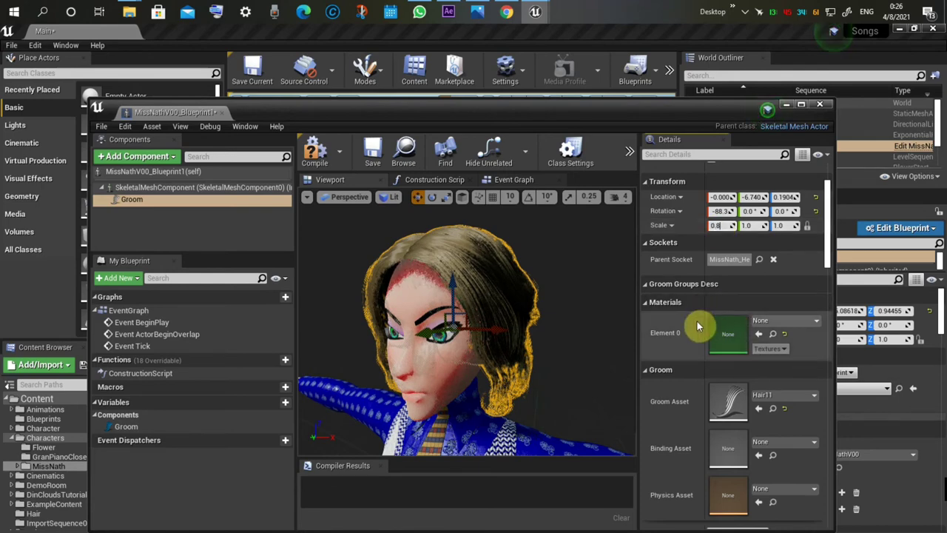
key("Return")
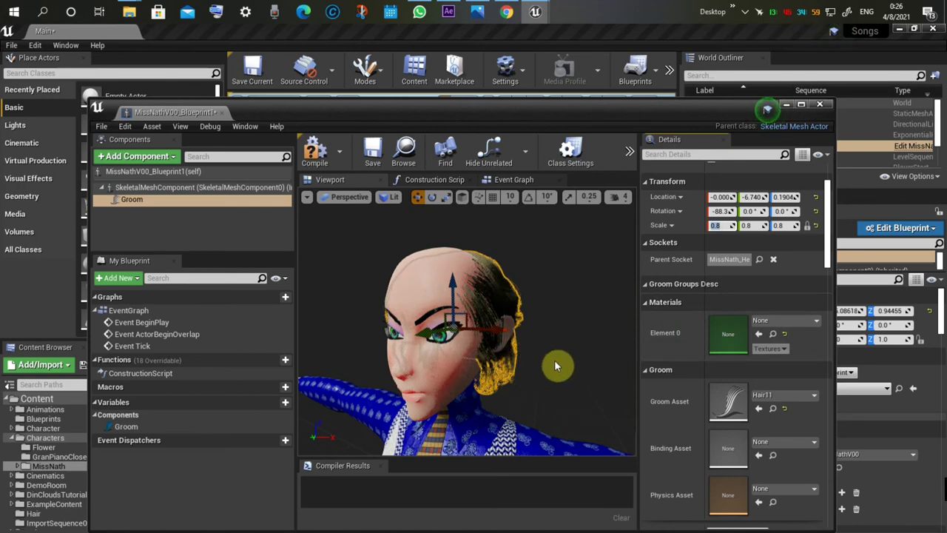
Shift the scaled hair forward and slightly up to fit the head, to about Y -7.56 and Z 2.21.
left_click_drag(533, 354, 444, 353, "alt")
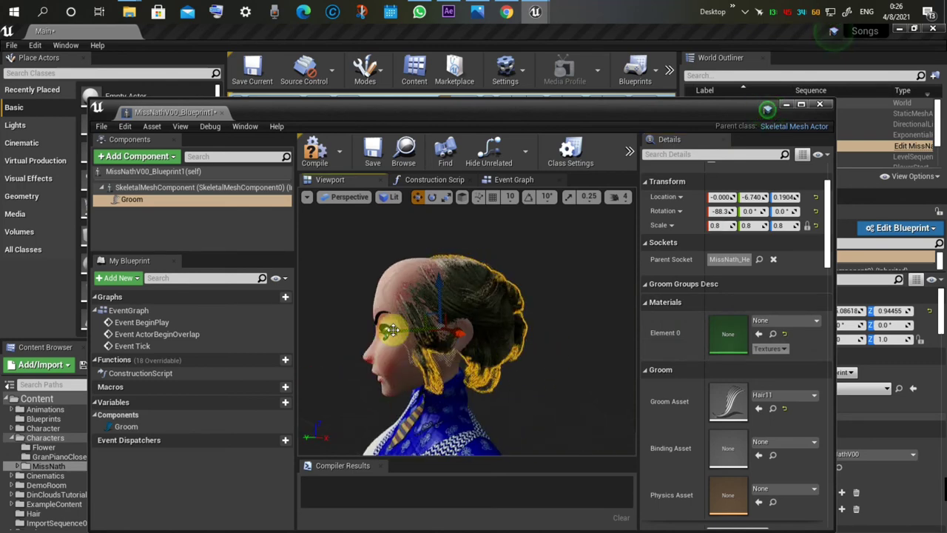
left_click_drag(393, 330, 375, 336)
left_click_drag(432, 289, 433, 282)
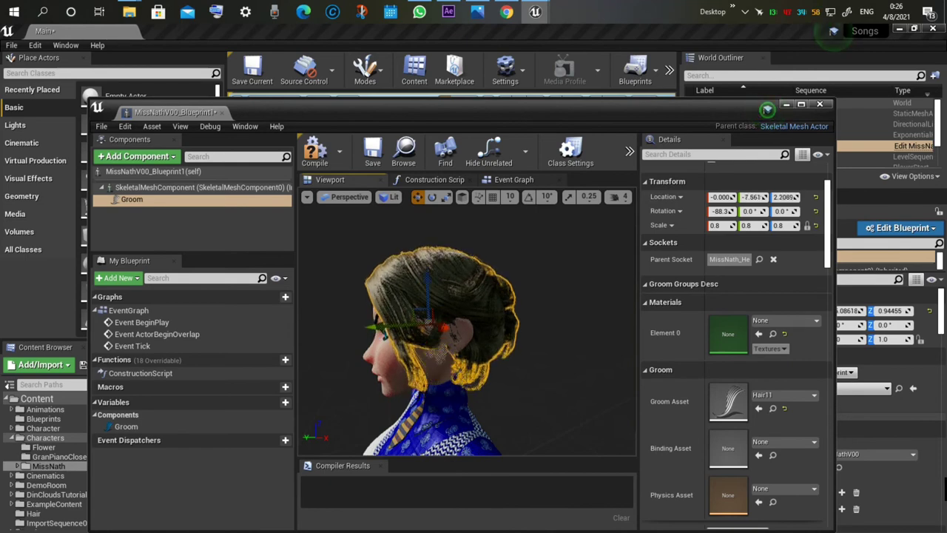
left_click_drag(443, 368, 635, 369, "alt")
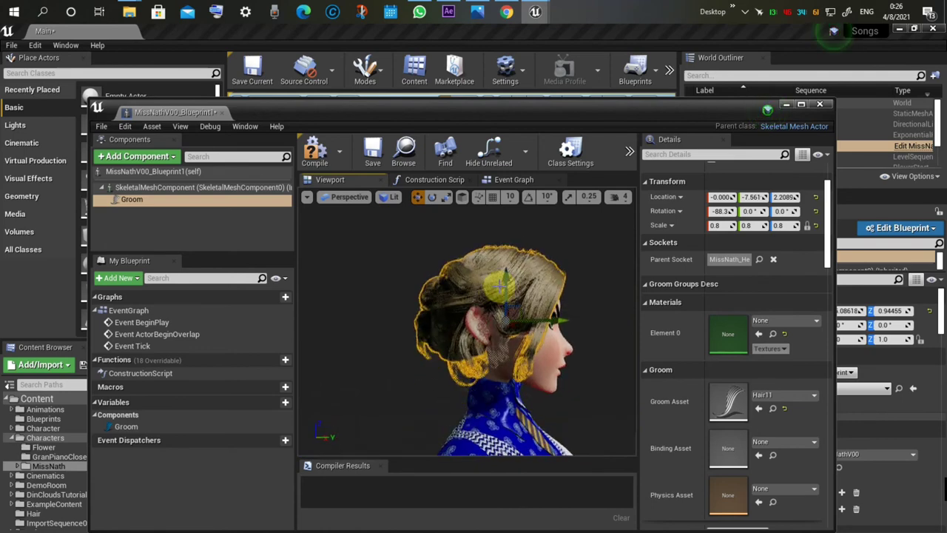
Fine-tune the hair groom's position on the head to a location of about Y -7.44 and Z 1.63.
left_click_drag(505, 284, 505, 280)
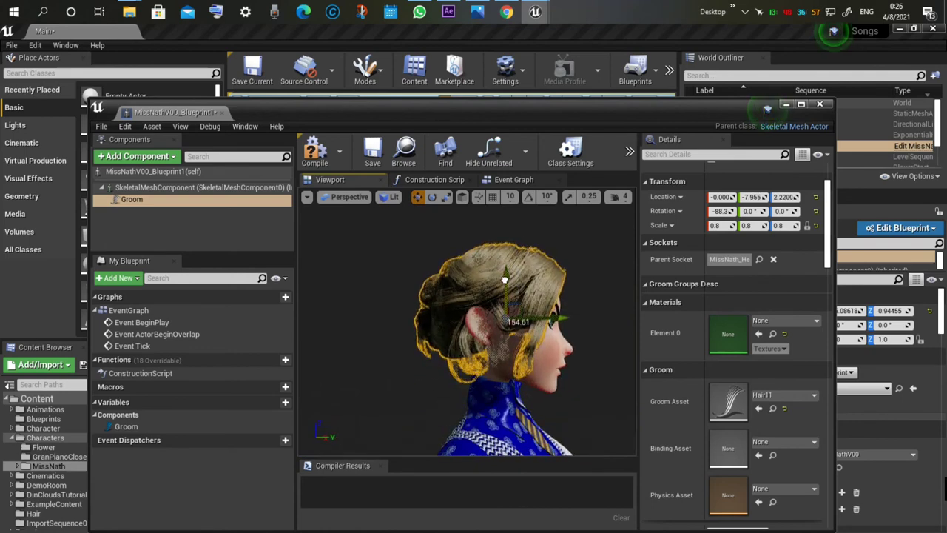
left_click_drag(552, 319, 551, 400)
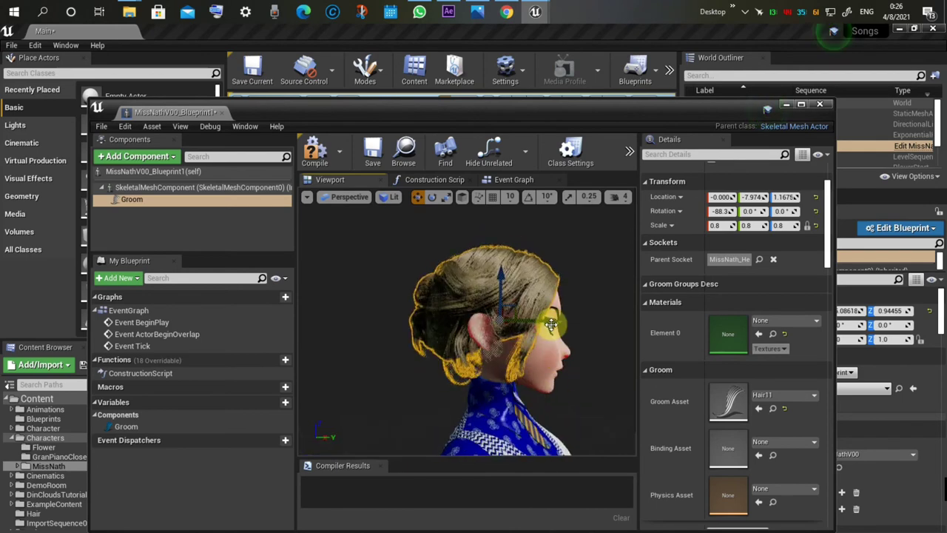
left_click_drag(552, 324, 501, 283)
left_click_drag(566, 262, 425, 282, "alt")
left_click_drag(481, 292, 518, 318)
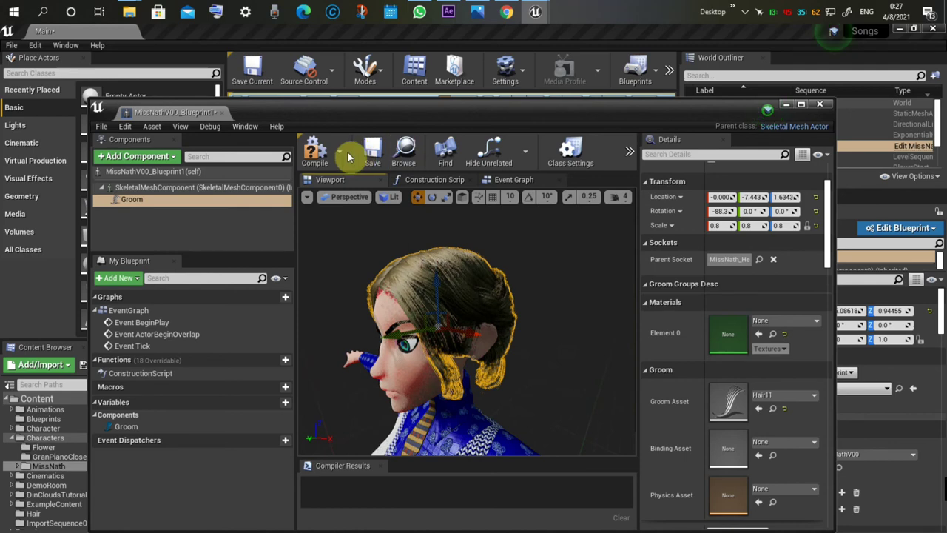
Compile and save the MissNathV00_Blueprint1 blueprint.
left_click(320, 156)
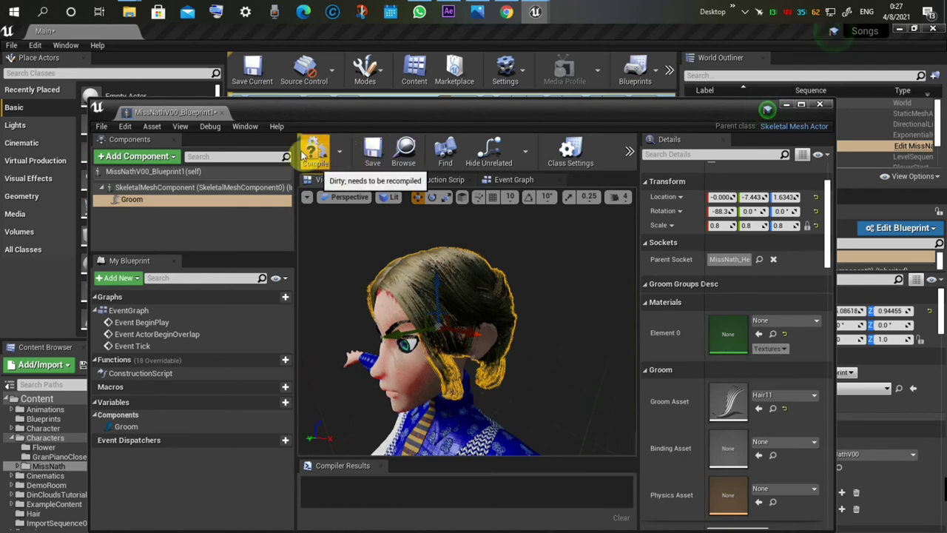
left_click(320, 157)
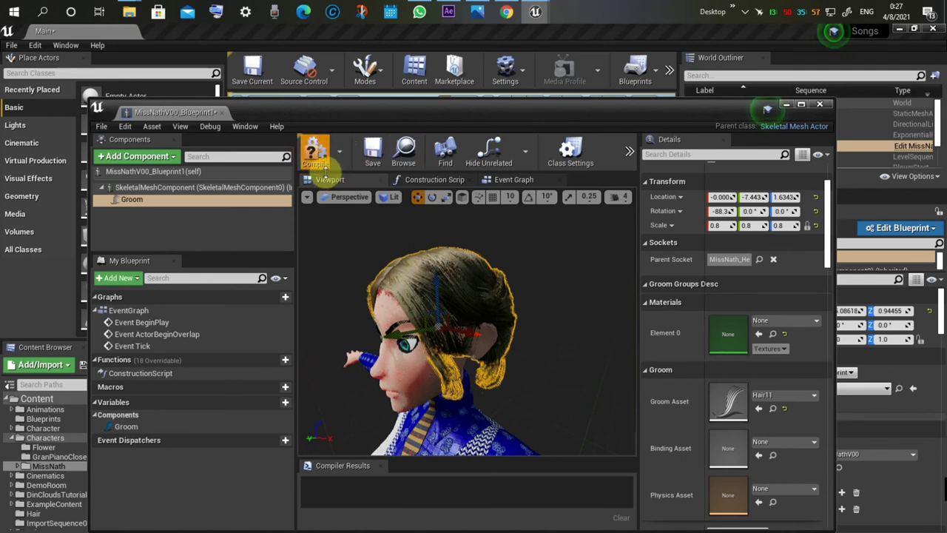
left_click(373, 150)
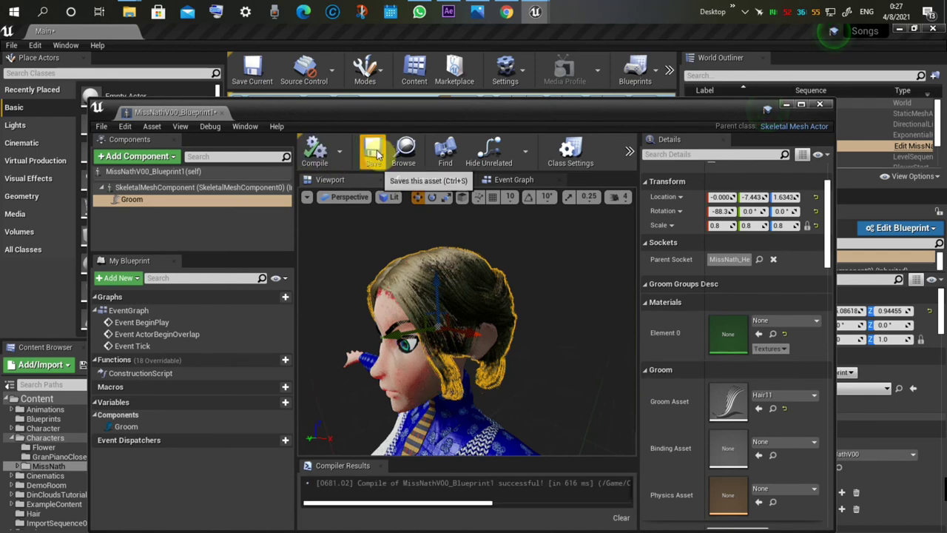
left_click(377, 154)
Assign the HairRoux material to the groom's Element 0 slot, then save the blueprint and close its editor.
left_click_drag(550, 344, 460, 282, "alt")
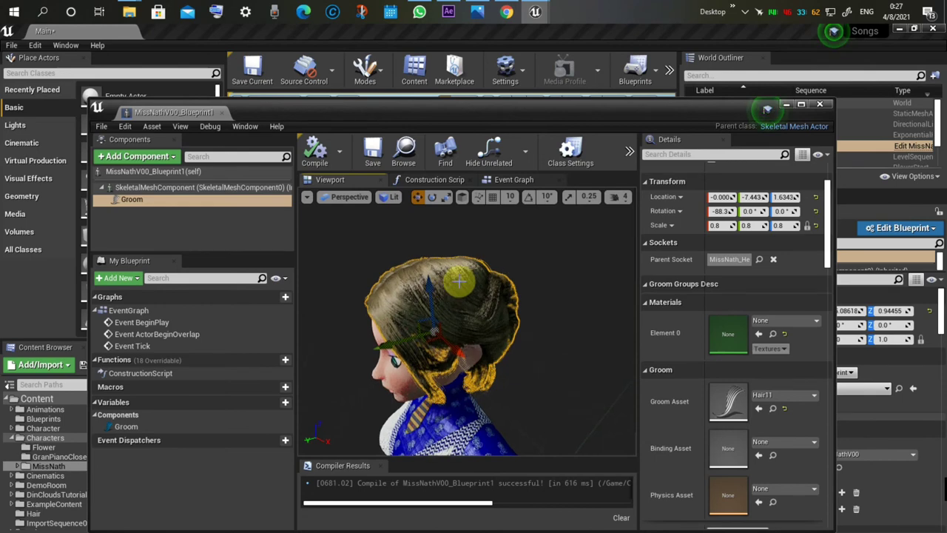
left_click(771, 324)
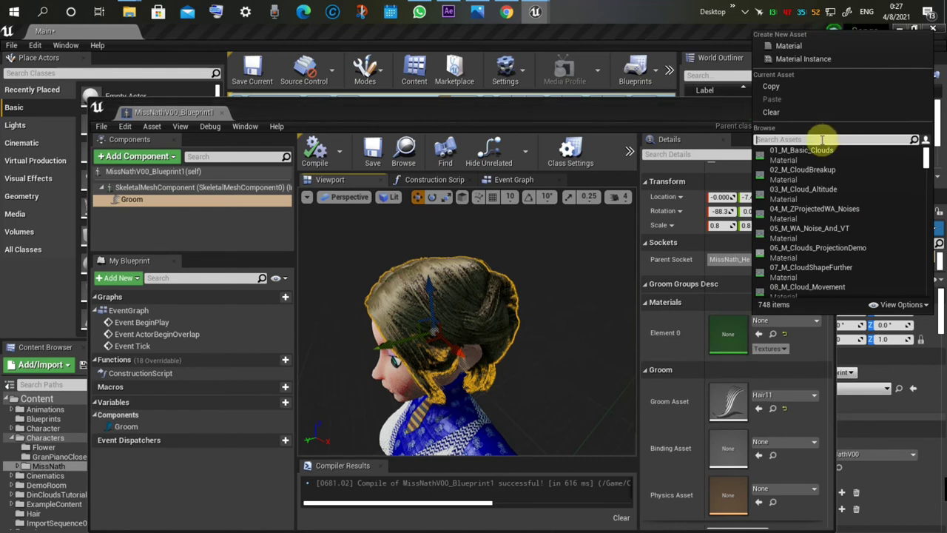
type("hair")
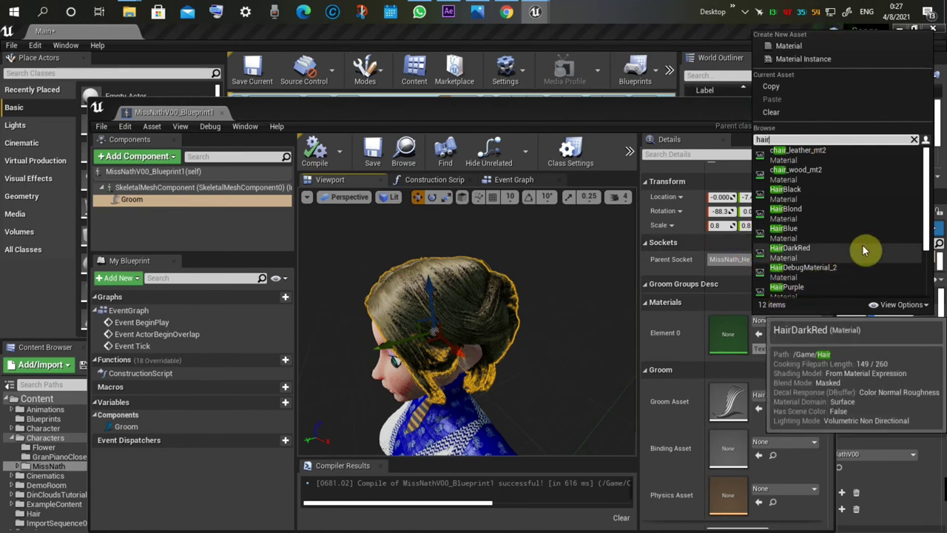
scroll(864, 250, "down", 1)
left_click(785, 269)
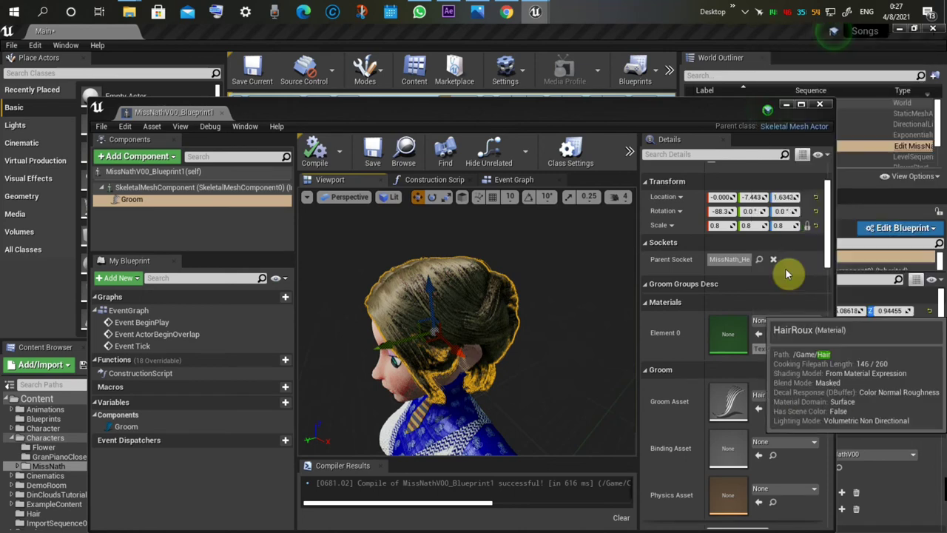
left_click_drag(541, 363, 380, 244)
left_click(372, 148)
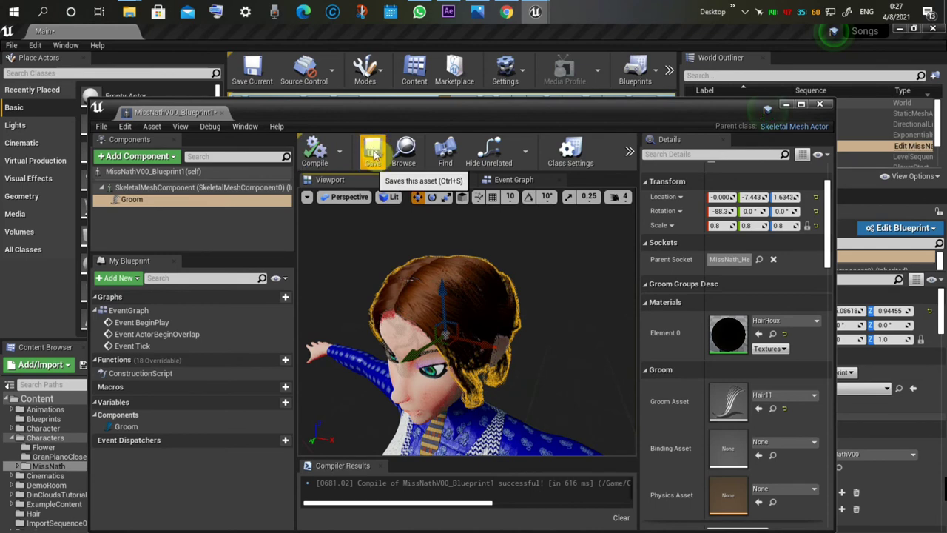
left_click(823, 106)
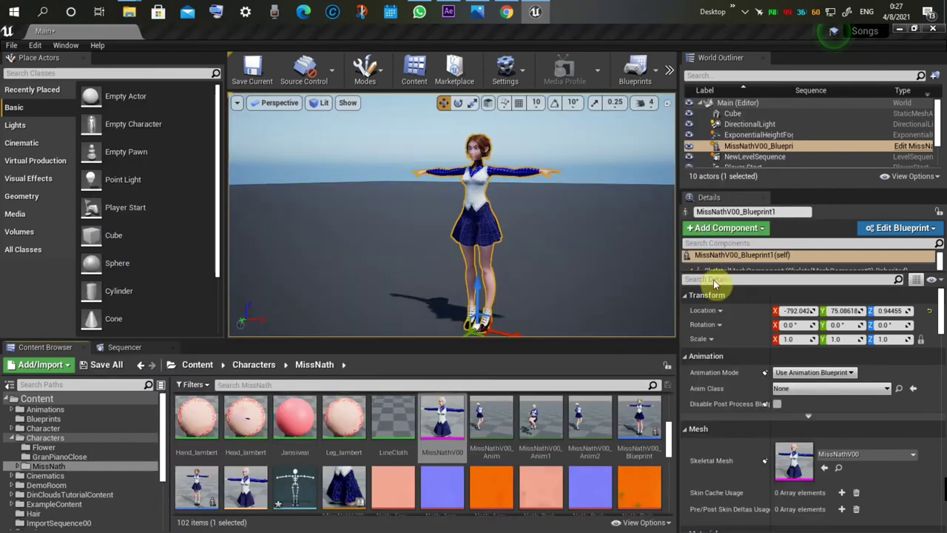
Examine the character's hair in the level from near and far, with the character deselected.
middle_click_drag(548, 225, 546, 181)
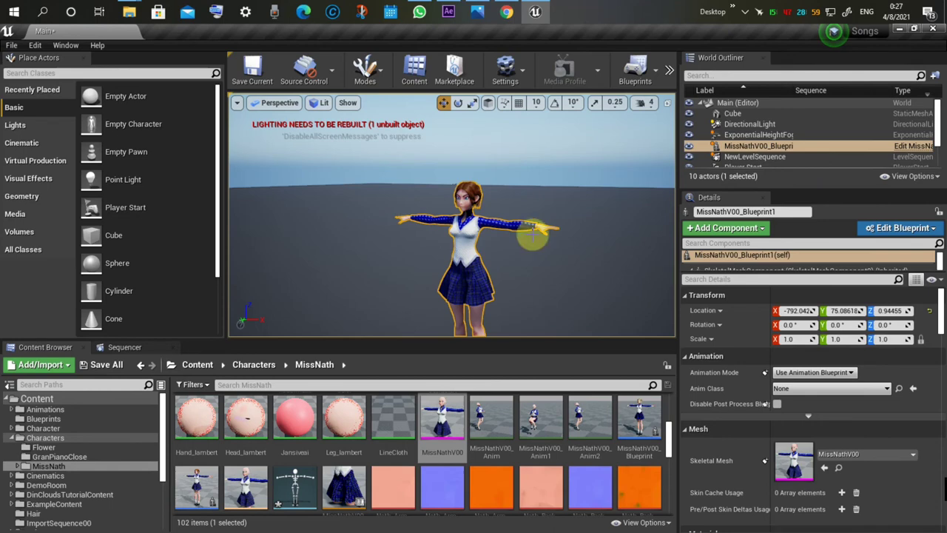
scroll(533, 234, "up", 5)
middle_click_drag(532, 234, 566, 274)
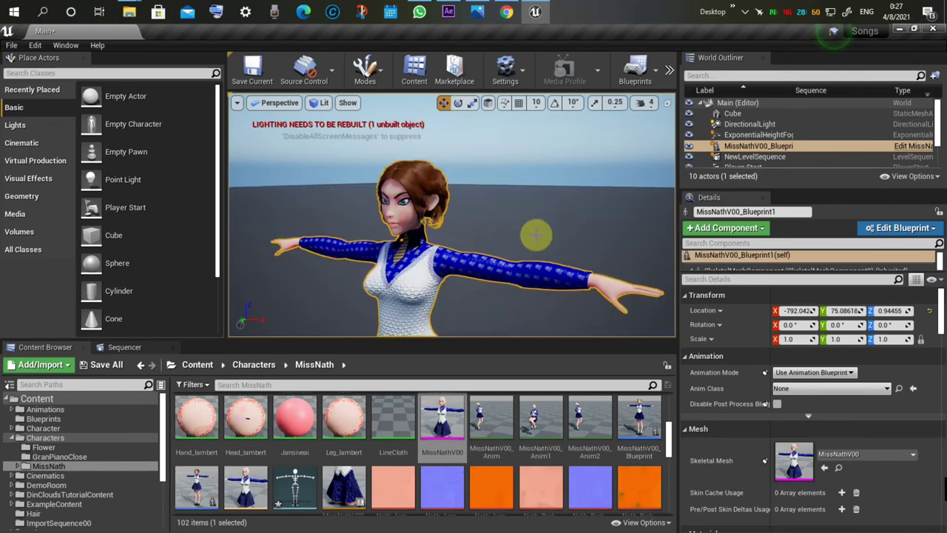
scroll(497, 222, "down", 5)
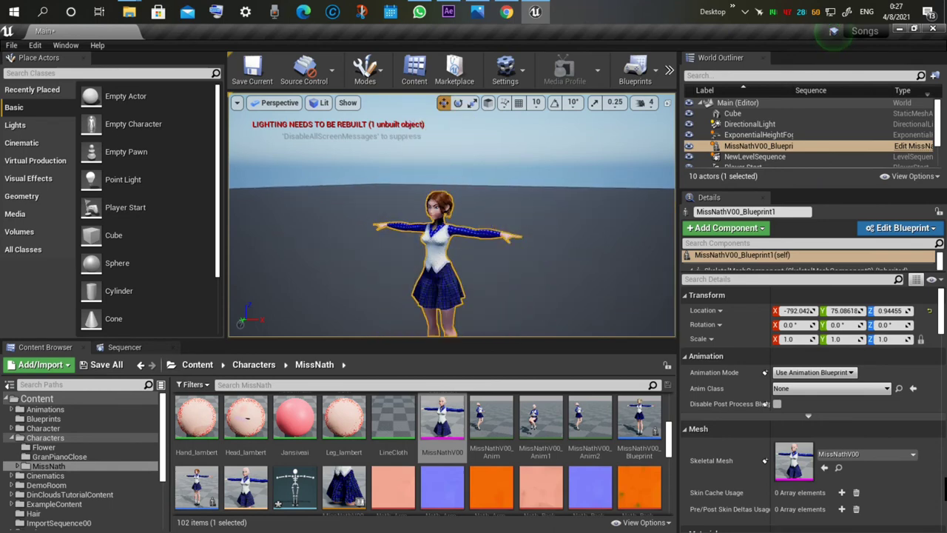
middle_click_drag(509, 217, 490, 249)
left_click_drag(514, 239, 549, 171)
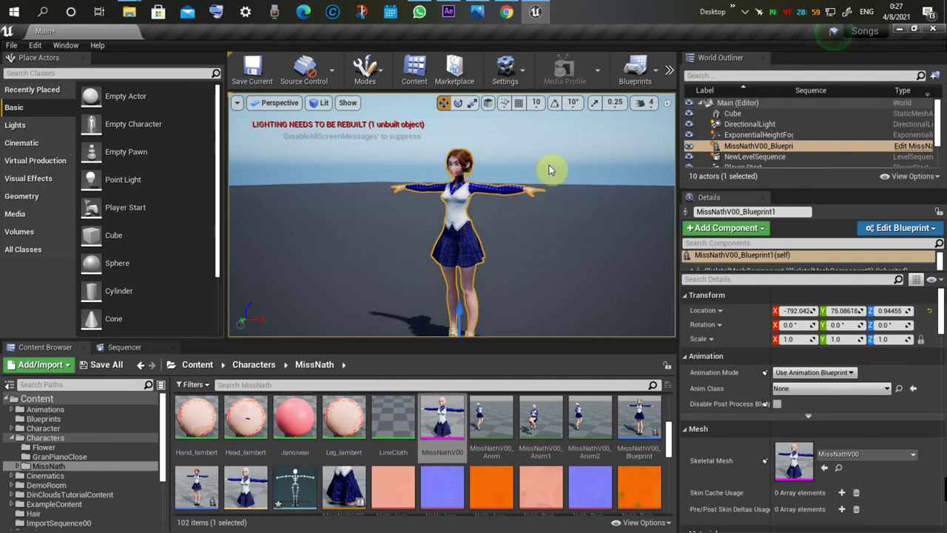
left_click(528, 243)
left_click_drag(528, 243, 527, 178)
left_click_drag(528, 213, 525, 204)
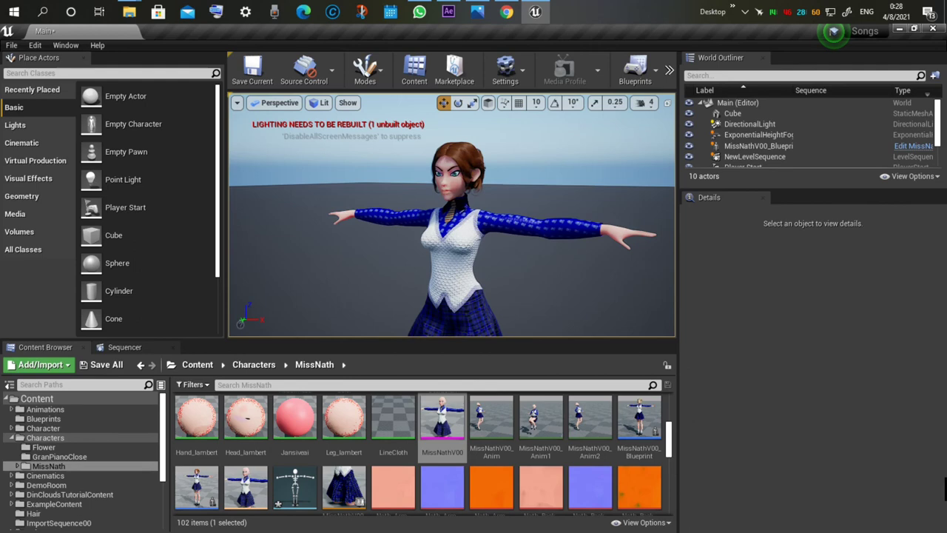
left_click_drag(521, 256, 518, 276)
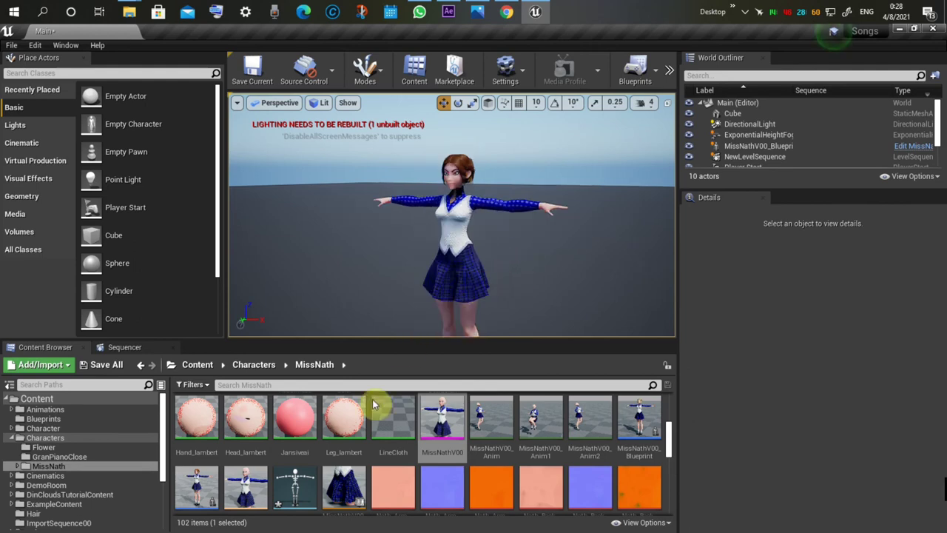
Add the MissNathV00_Blueprint1 actor as a track in NewLevelSequence.
left_click(123, 347)
left_click(462, 206)
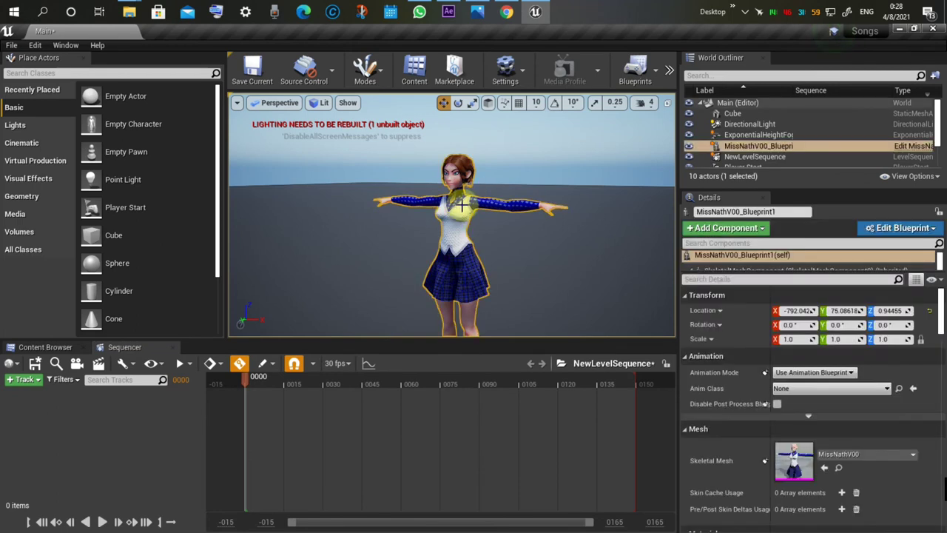
left_click_drag(756, 151, 34, 422)
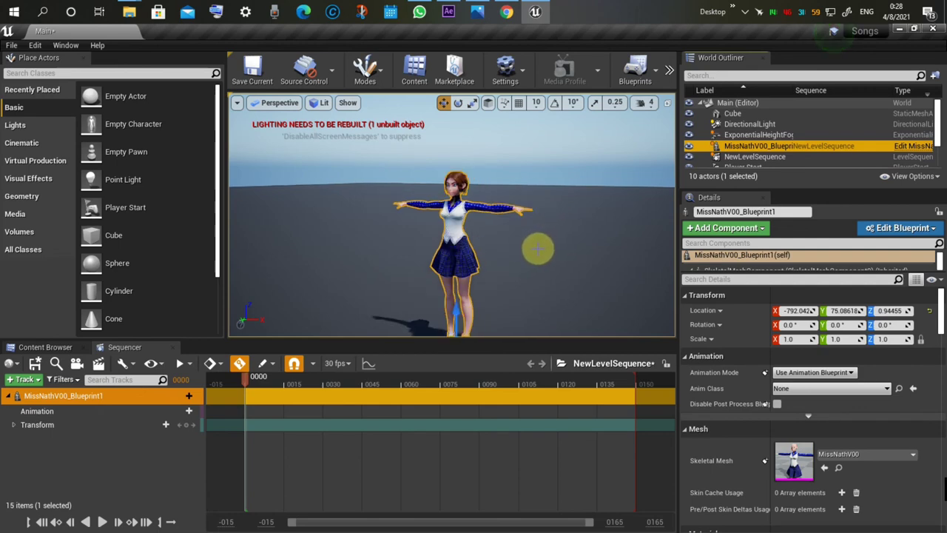
key("f")
Add the MissNathV00_Anim1 animation to the character's Animation track.
mouse_move(184, 415)
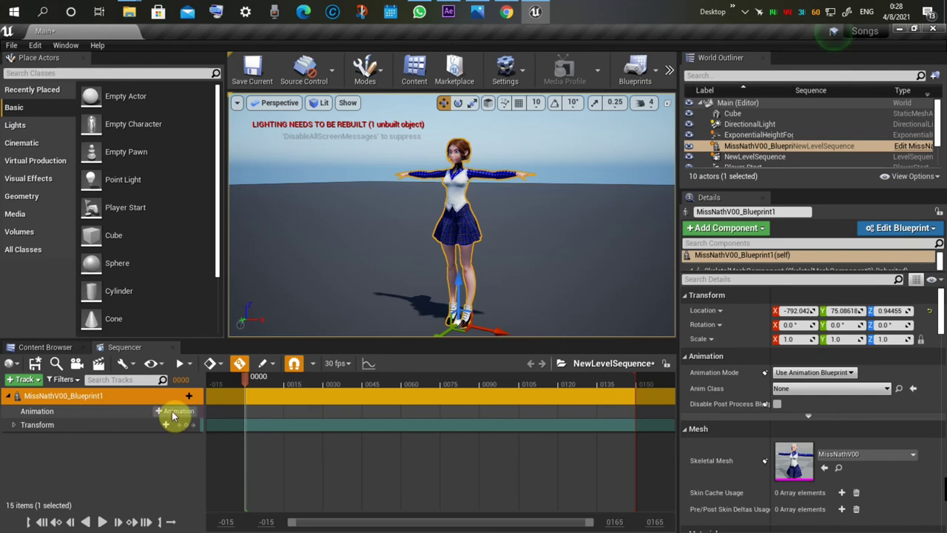
left_click(173, 412)
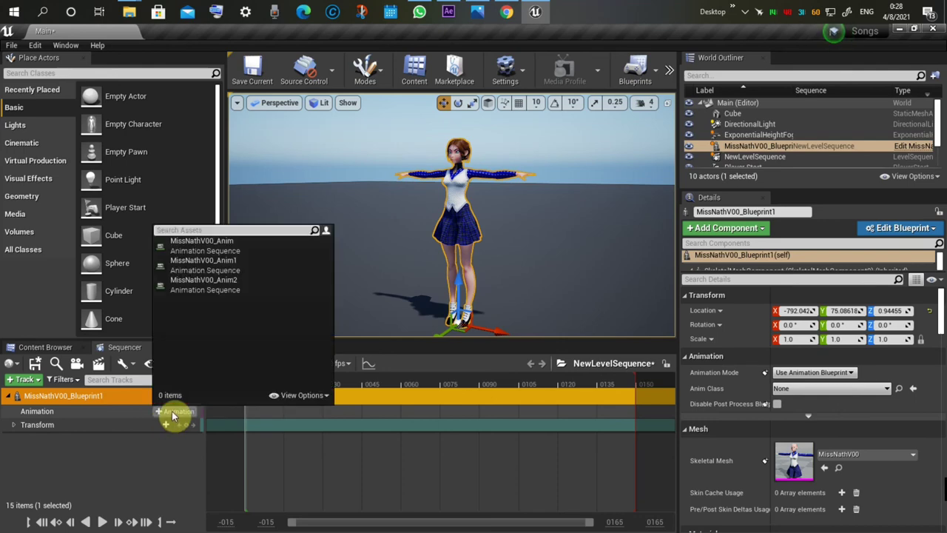
left_click(220, 265)
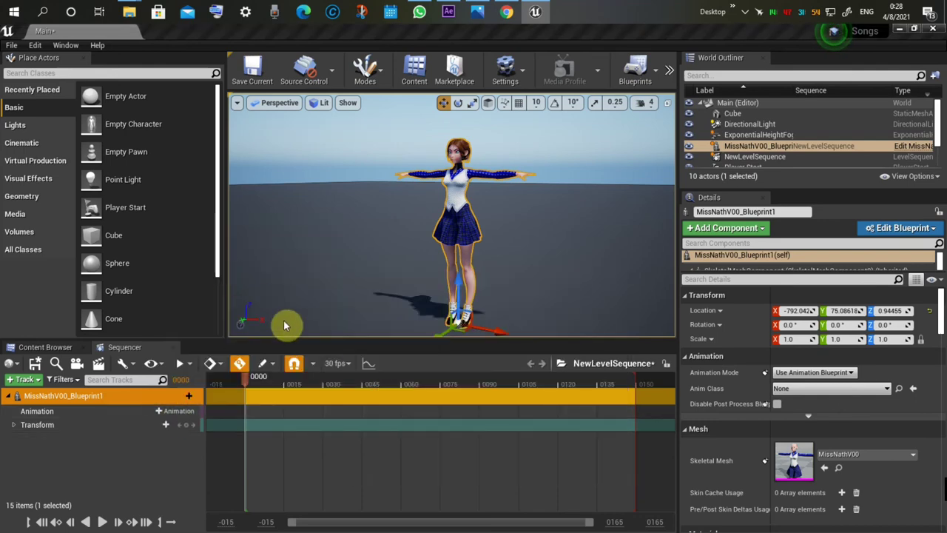
Examine the hair on the posed character up close and at full-body distance at the sequence's start.
left_click(480, 244)
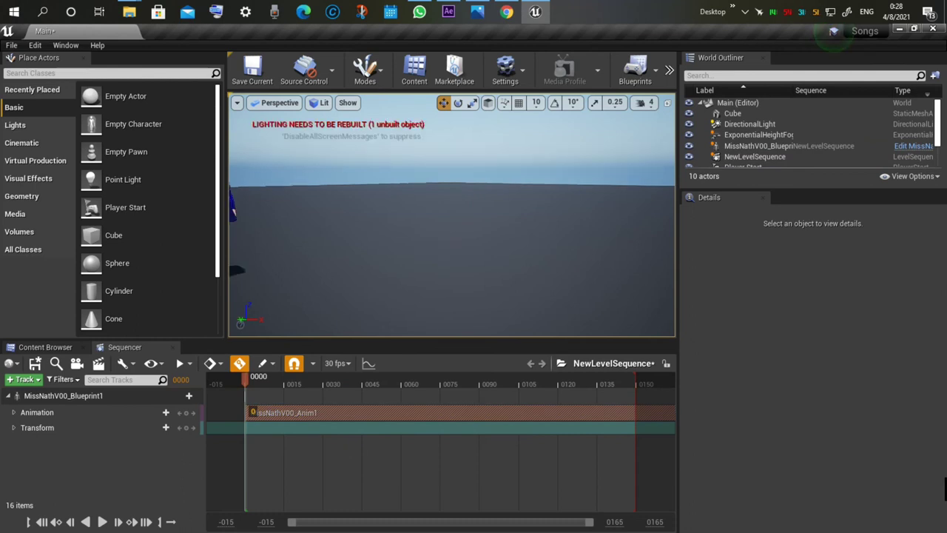
right_click_drag(432, 244, 469, 228)
key("w")
key("w")
key("s")
scroll(469, 228, "down", 1)
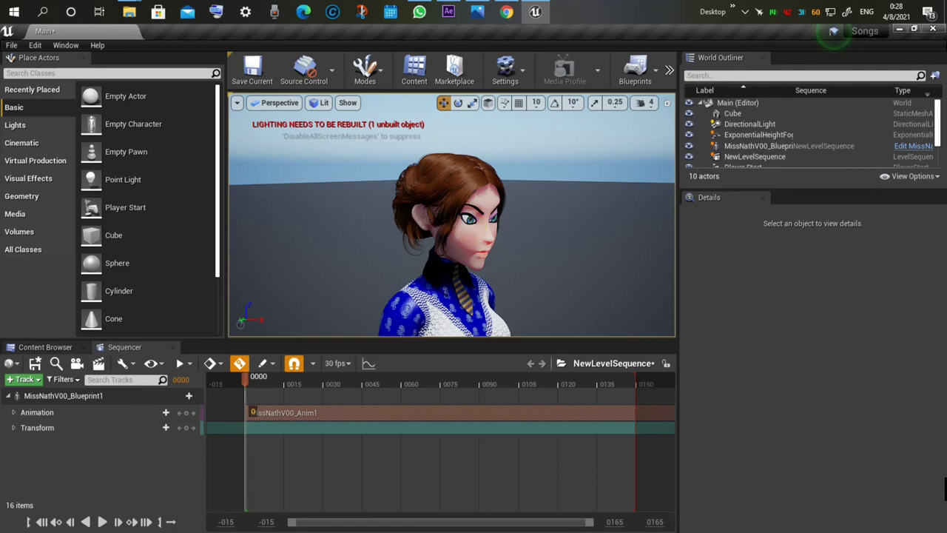
middle_click_drag(469, 228, 471, 252)
left_click_drag(457, 223, 457, 296)
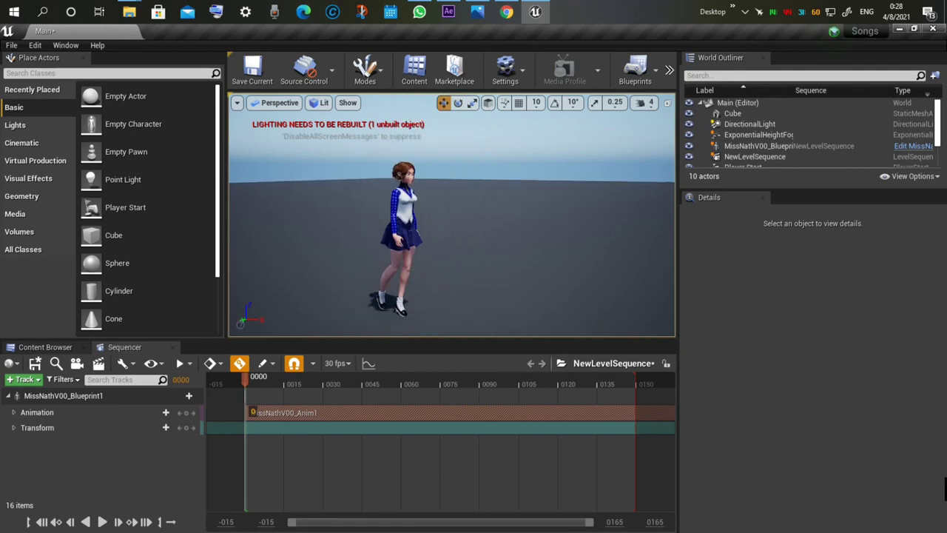
left_click_drag(465, 235, 489, 253)
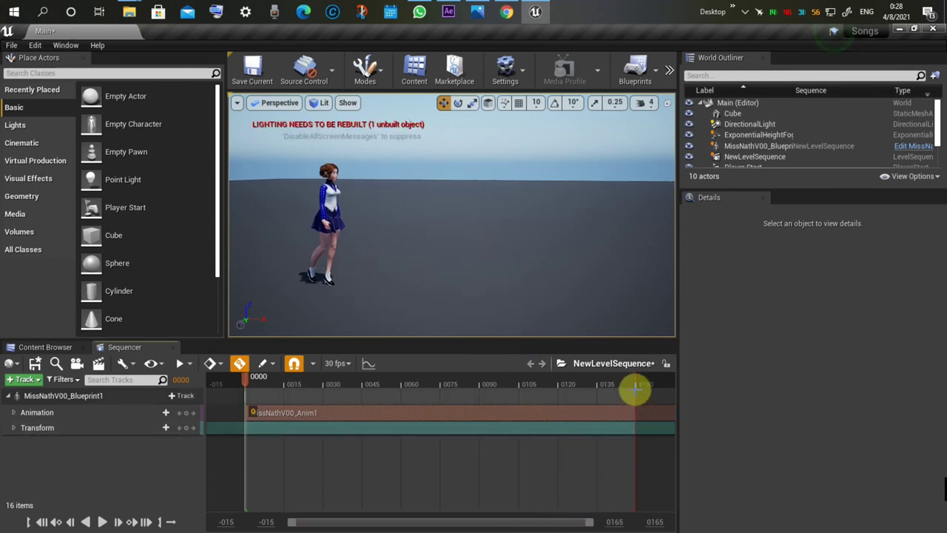
Extend the sequence's playback end to about frame 621.
left_click_drag(636, 387, 759, 399)
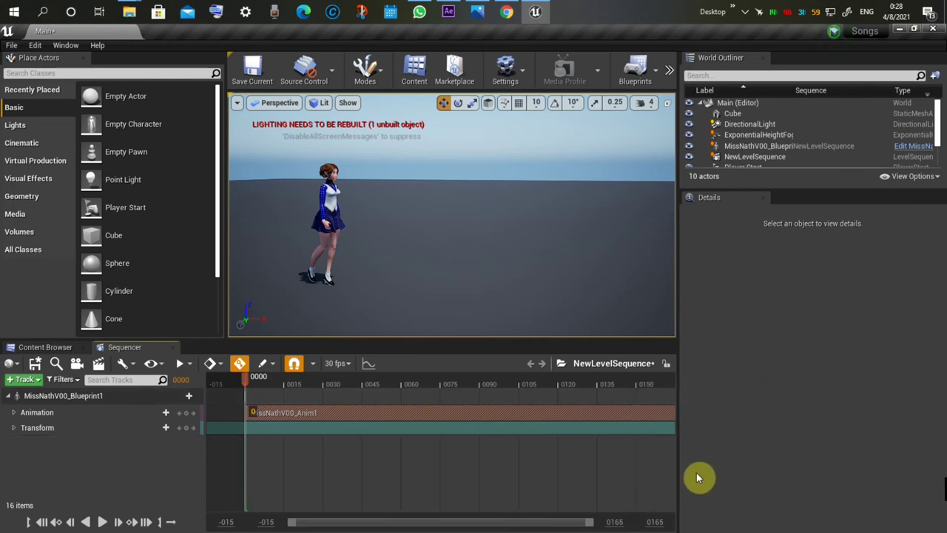
left_click_drag(592, 526, 708, 528)
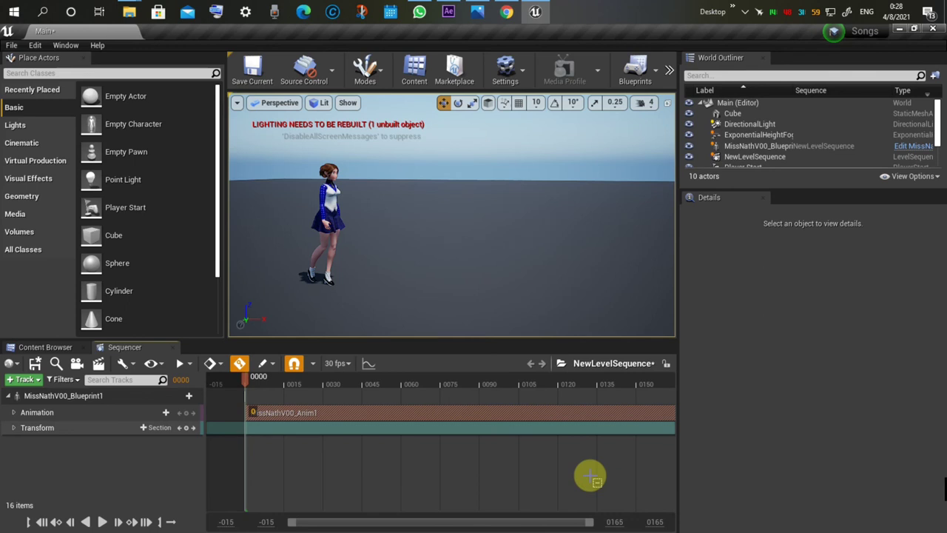
scroll(589, 476, "down", 5, "ctrl")
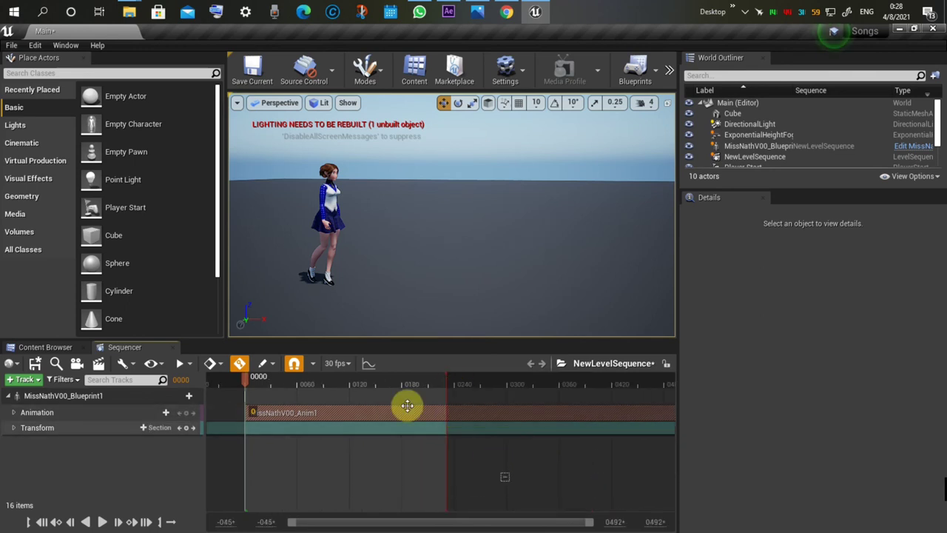
mouse_move(447, 379)
left_mouse_down()
mouse_move(376, 376)
mouse_move(620, 383)
left_mouse_up()
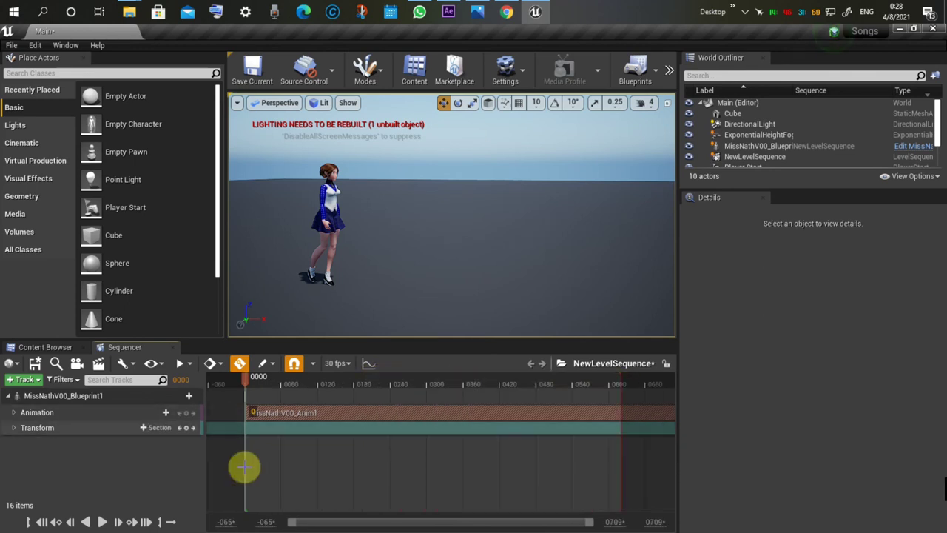
Play the sequence and examine from the front and side how the hair follows the animated head.
left_click(102, 522)
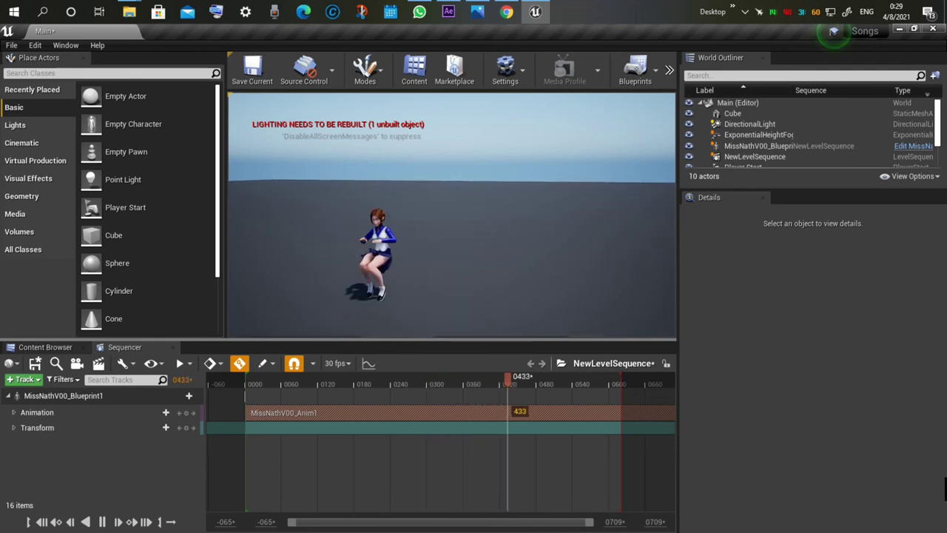
left_click(448, 263)
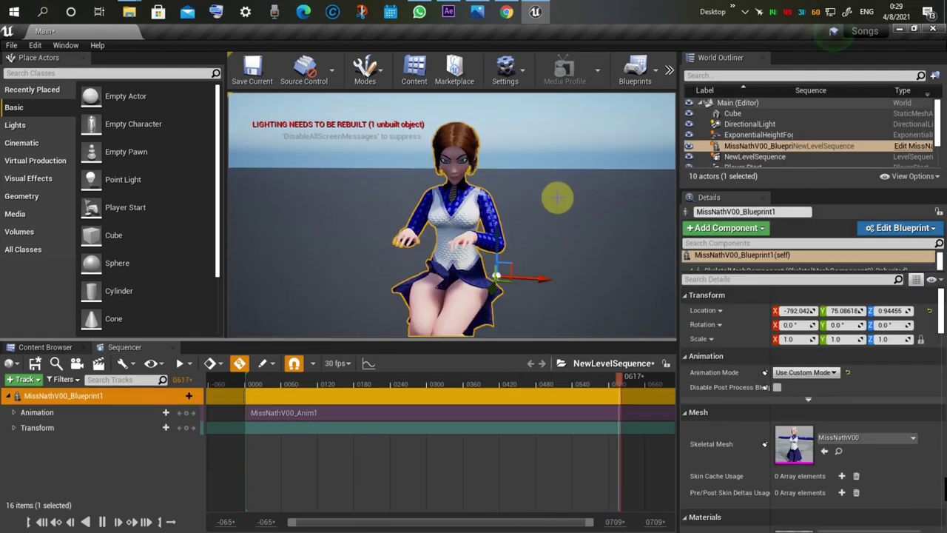
left_click_drag(595, 169, 511, 174, "alt")
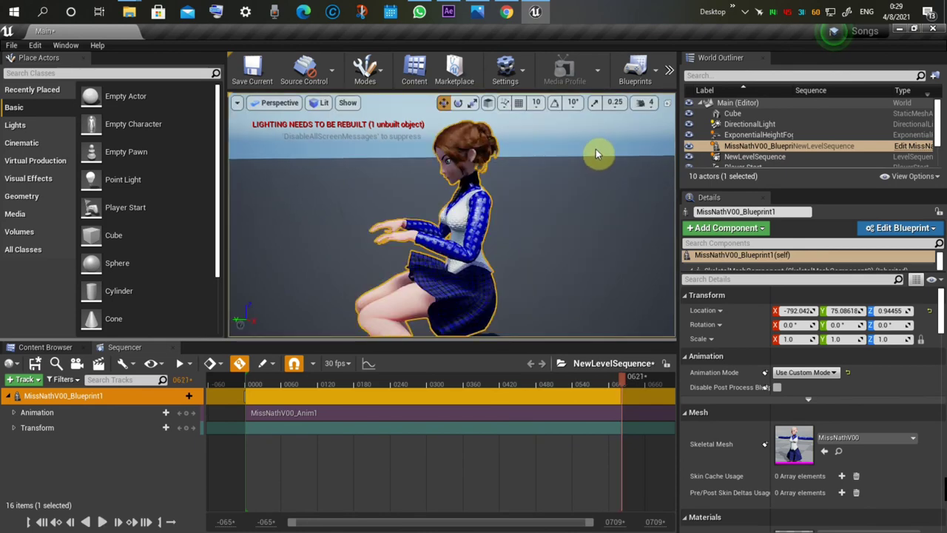
left_click(535, 221)
middle_click_drag(535, 220, 512, 244)
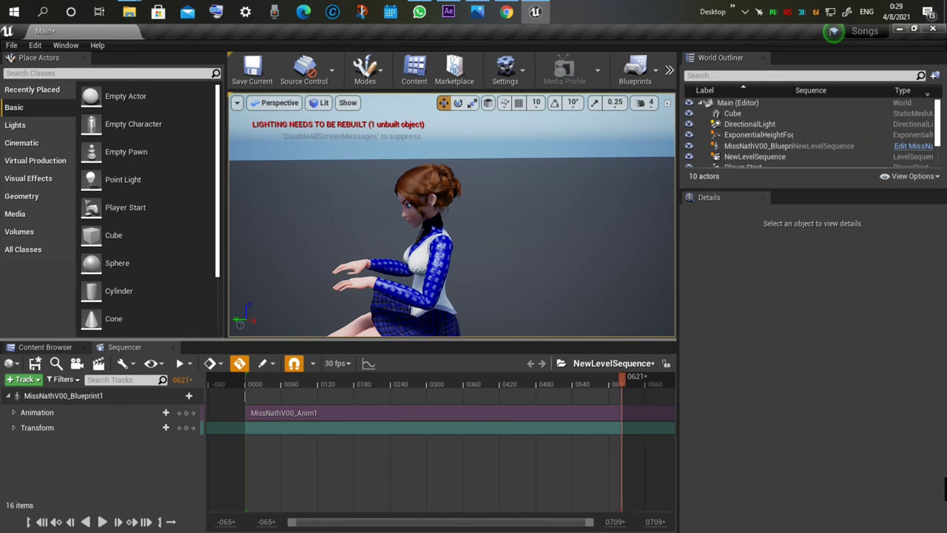
Examine the seated character's hair from the front and side at frame 621, and save the level sequence.
left_click_drag(512, 244, 580, 240, "alt")
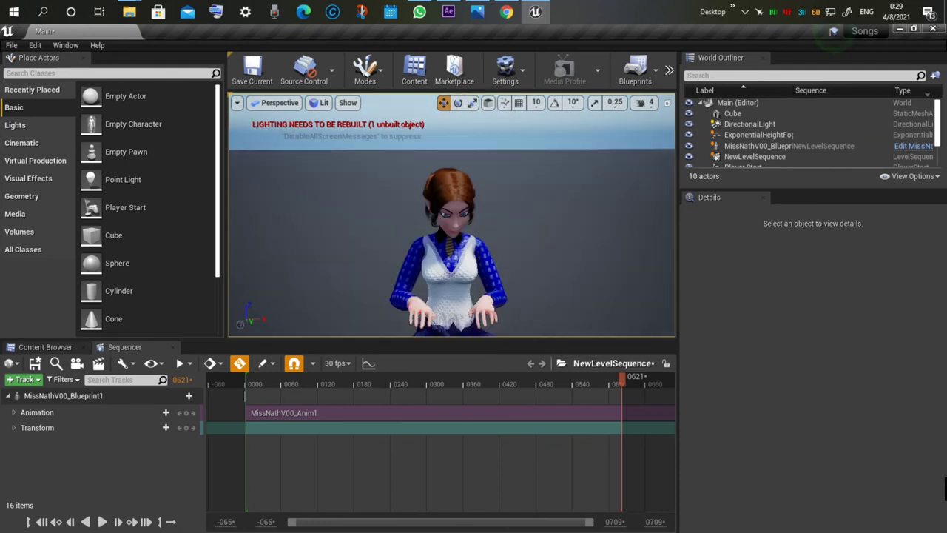
left_click_drag(474, 222, 502, 246)
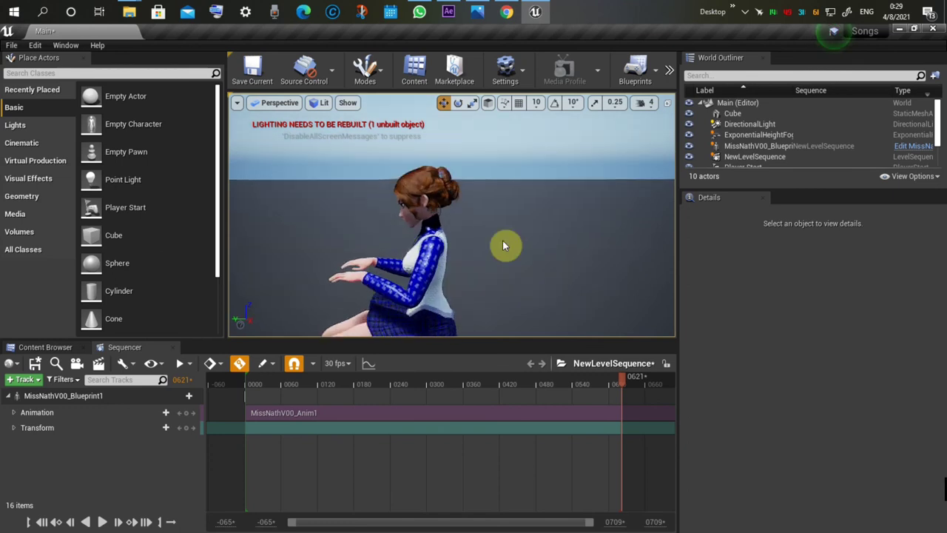
left_click(36, 365)
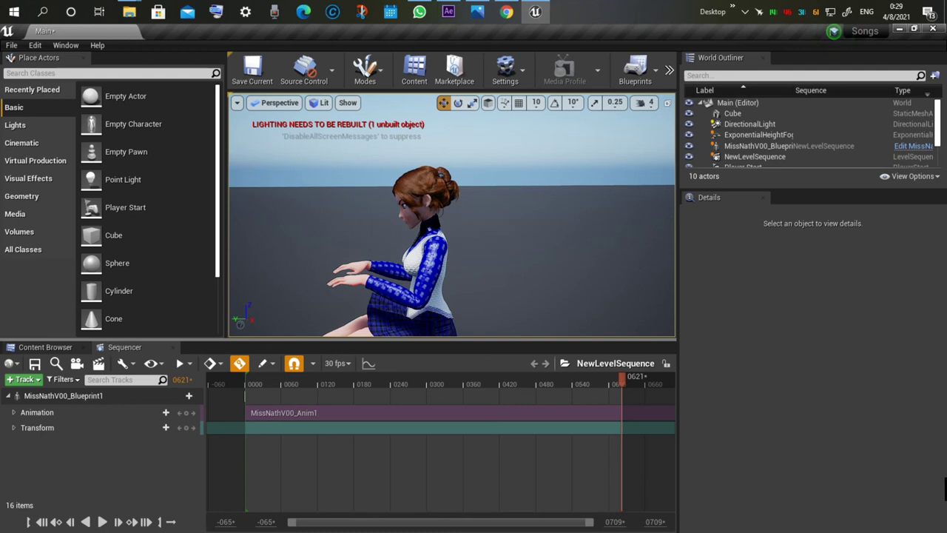
Set the sequence's playback end to about frame 630 and scrub back to frame 430.
left_click_drag(452, 215, 459, 241, "alt")
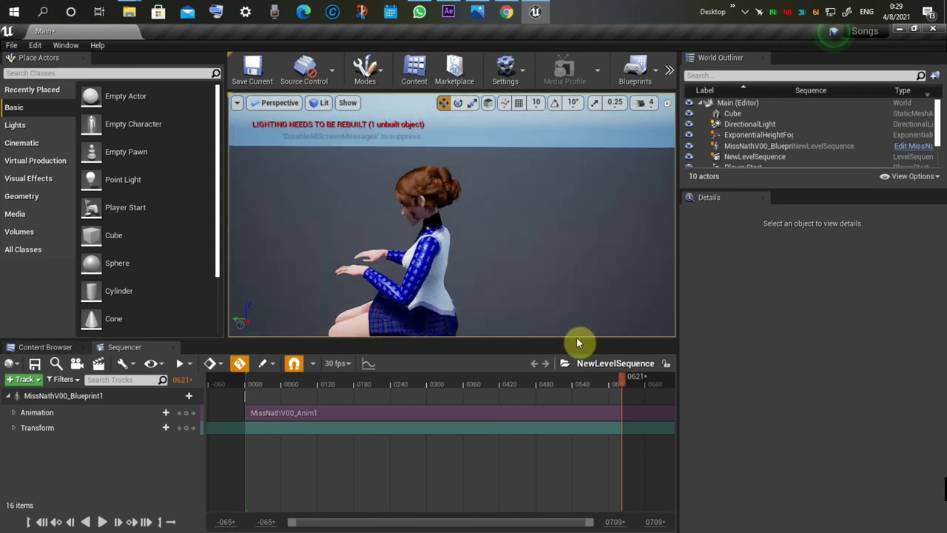
left_click_drag(618, 378, 503, 380)
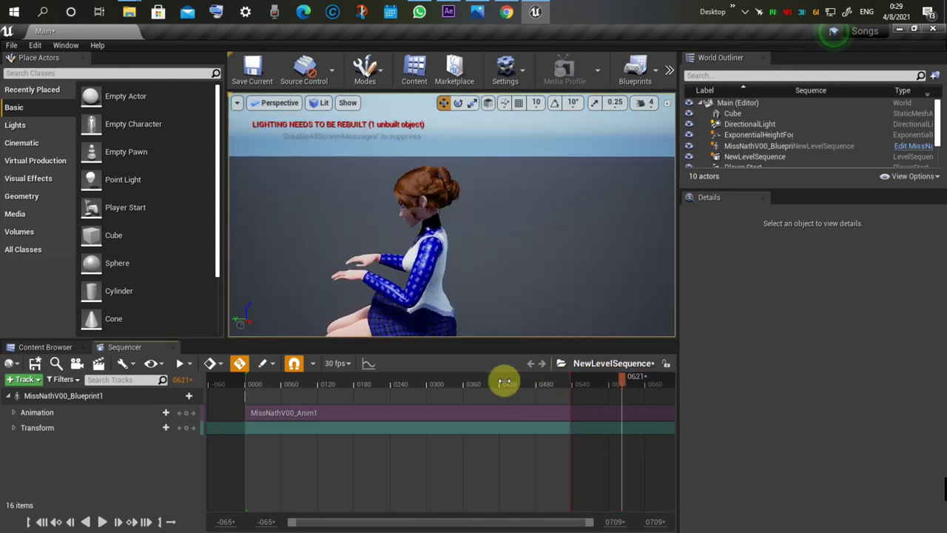
left_click_drag(633, 386, 475, 402)
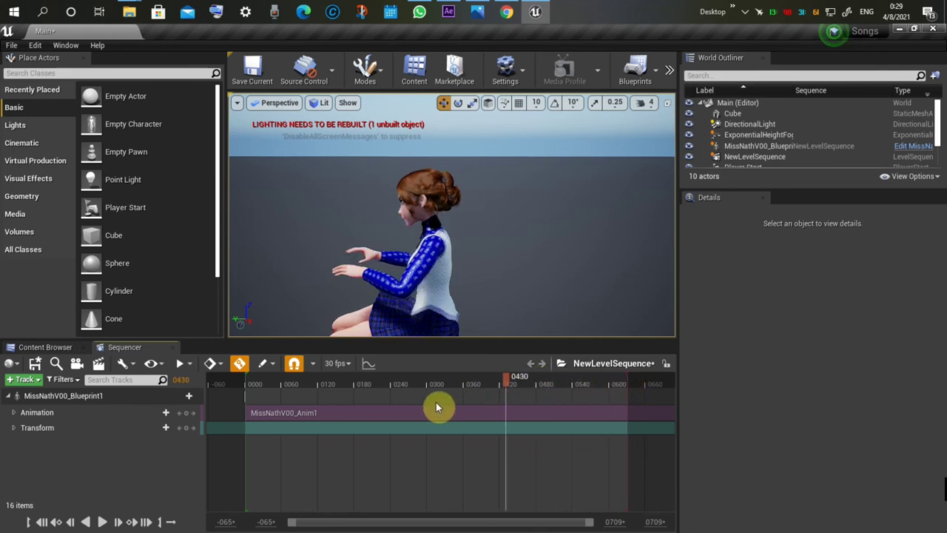
Scrub the sequence back to frame 27 and examine the standing character's hair up close.
left_click_drag(404, 407, 262, 439)
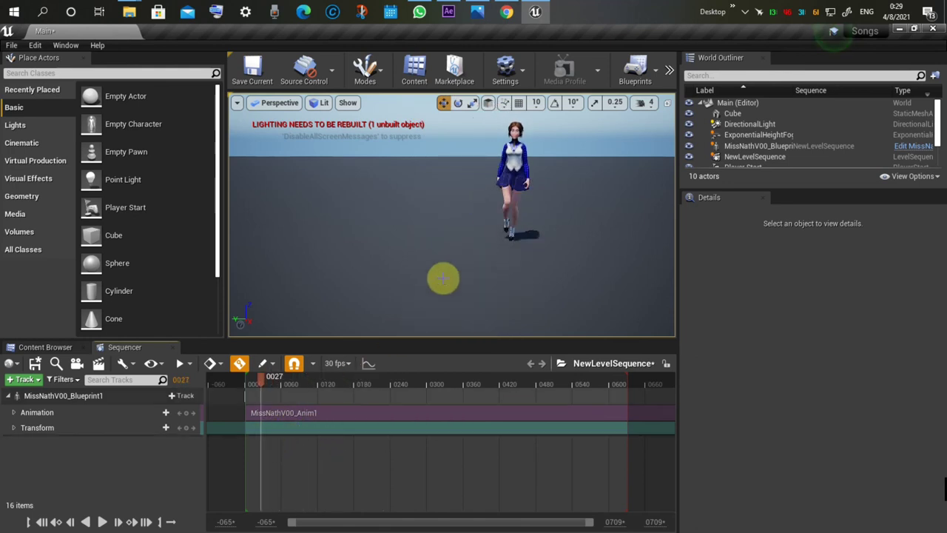
middle_click_drag(487, 234, 489, 235)
right_click_drag(502, 235, 504, 247)
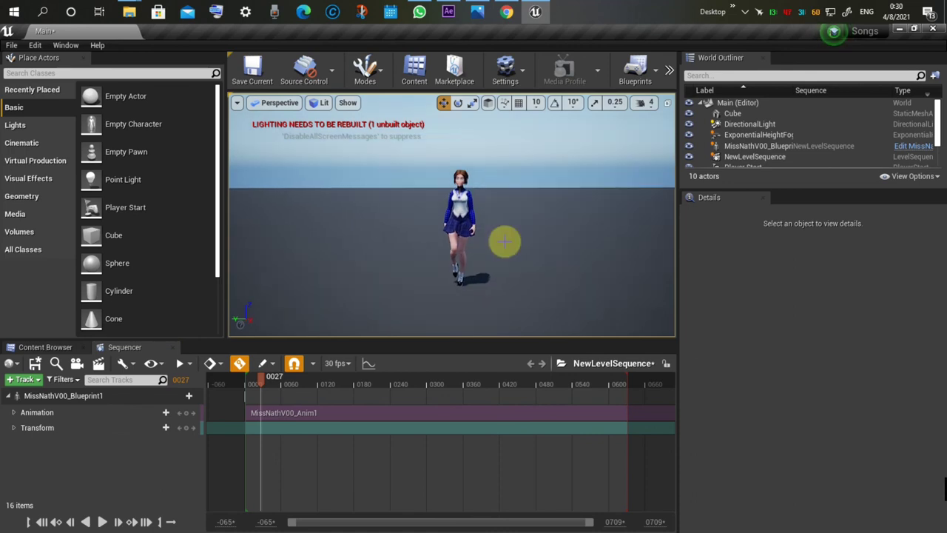
key("w")
key("w")
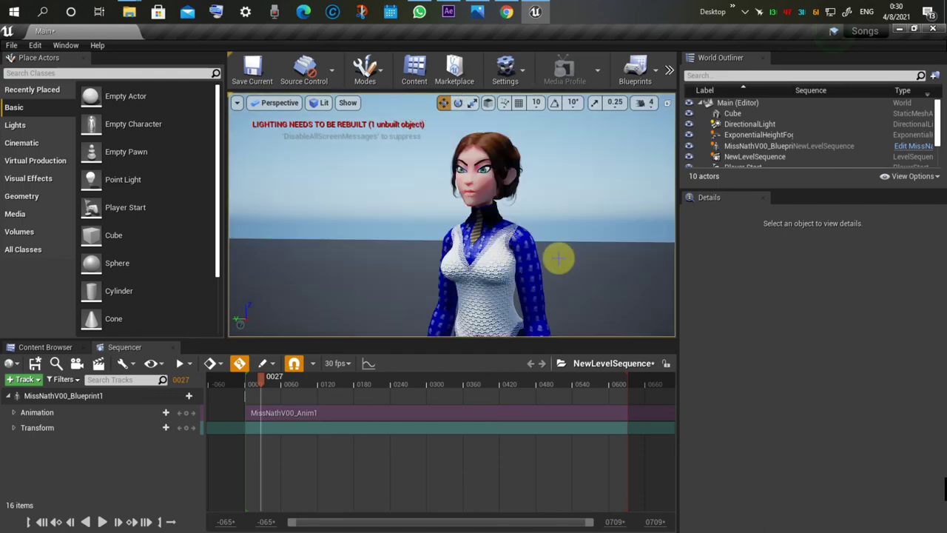